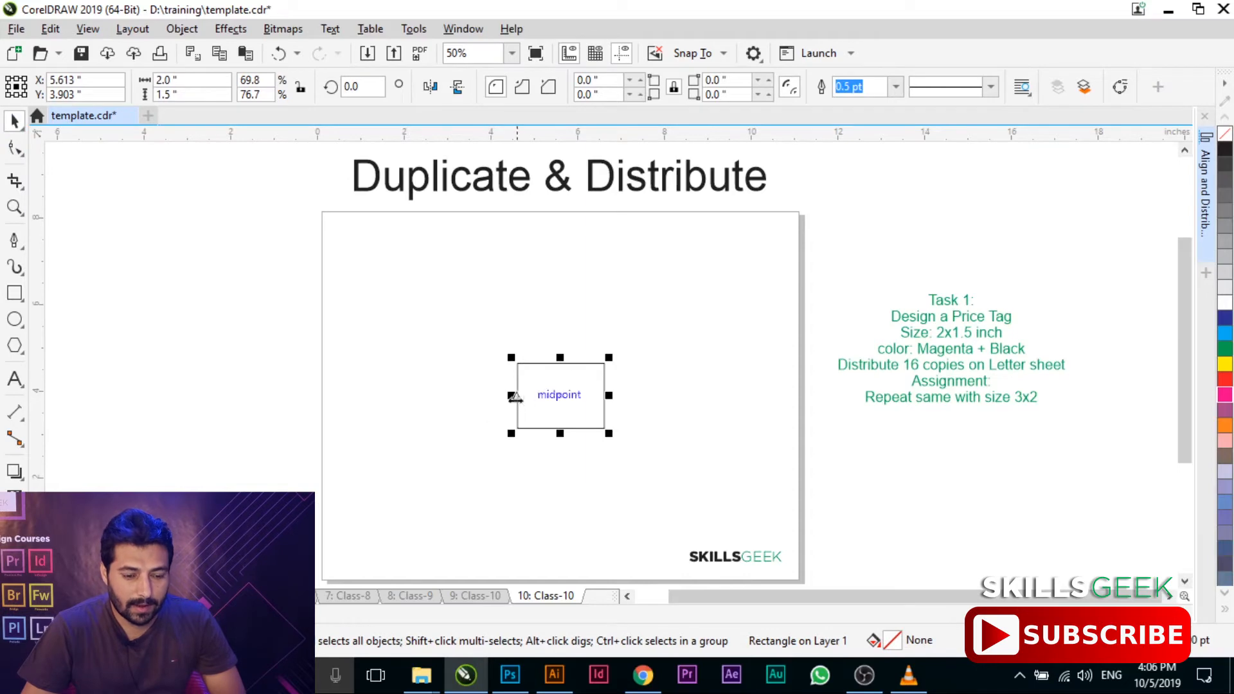
Fill the 2 × 1.5 inch rectangle with magenta
{"action": "scroll", "coordinate": [625, 410], "scroll_direction": "up", "scroll_amount": 2}
{"action": "scroll", "coordinate": [477, 402], "scroll_direction": "up", "scroll_amount": 2}
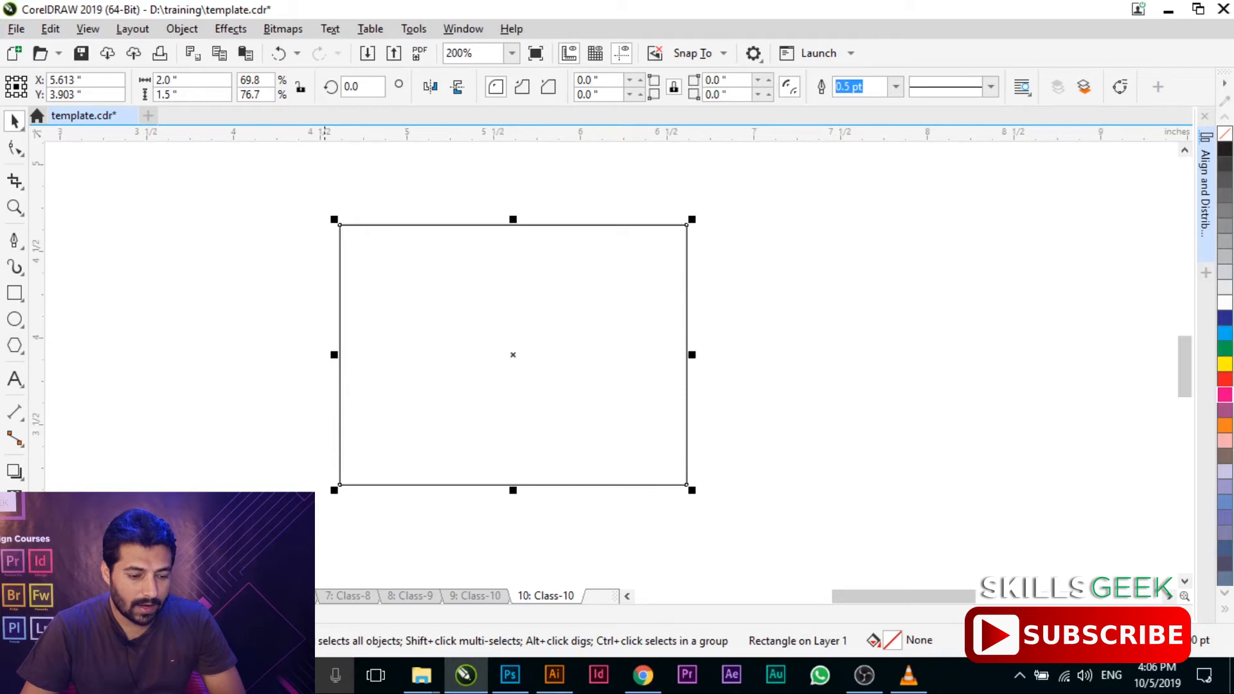
{"action": "left_click", "coordinate": [1225, 395]}
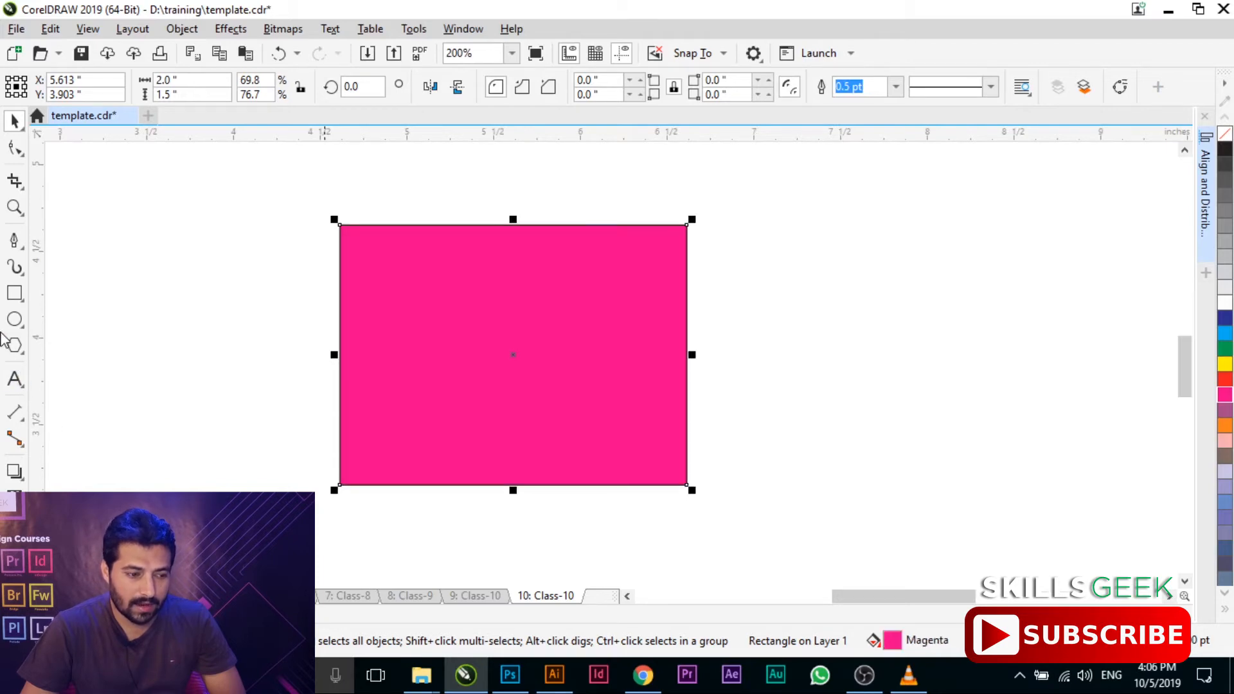
{"action": "key", "text": "F8"}
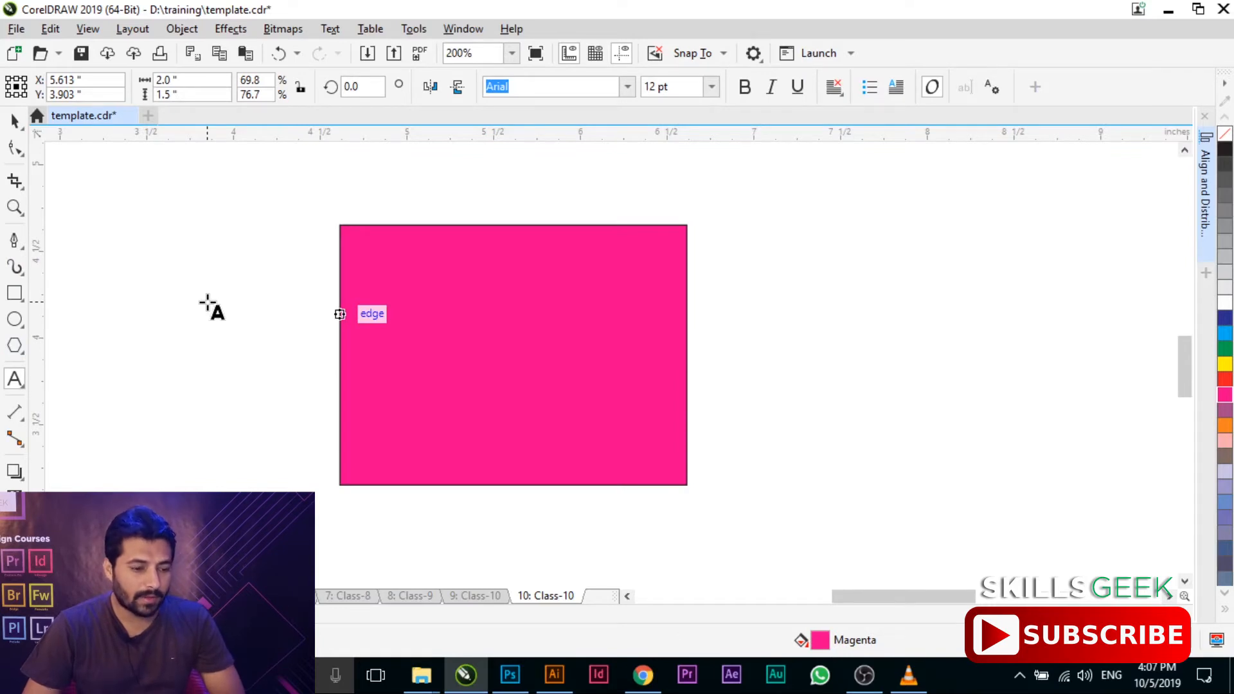
{"action": "left_click", "coordinate": [208, 302]}
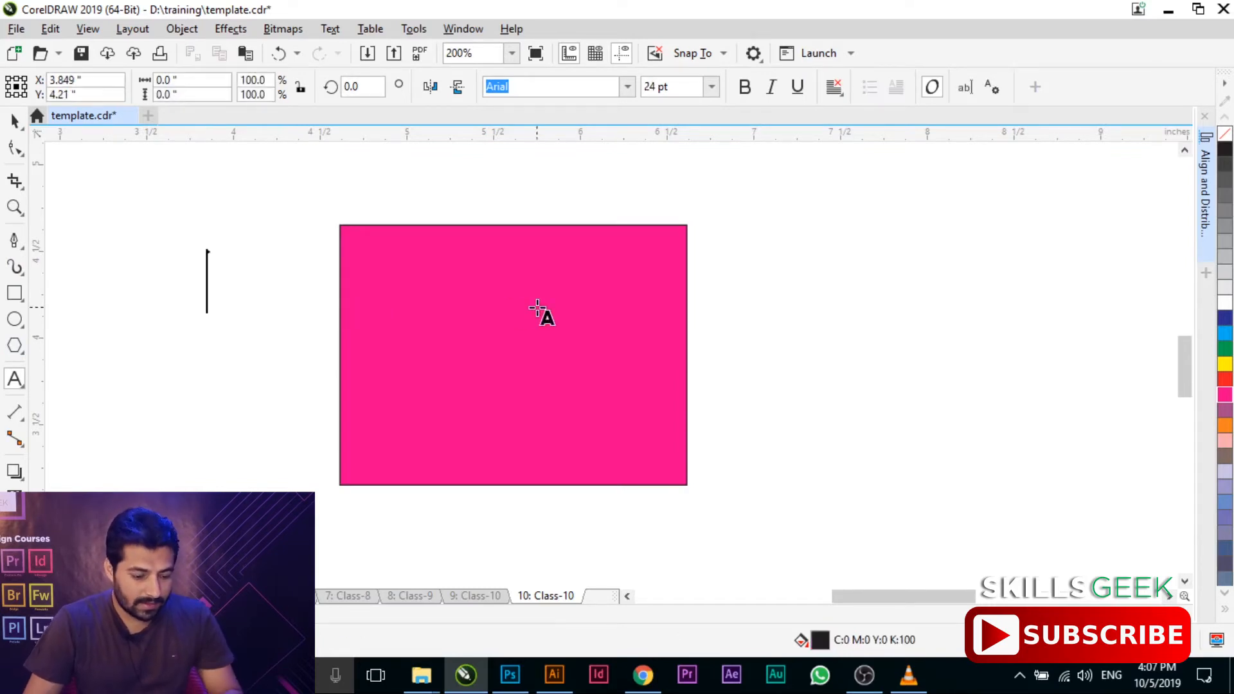
{"action": "type", "text": "S"}
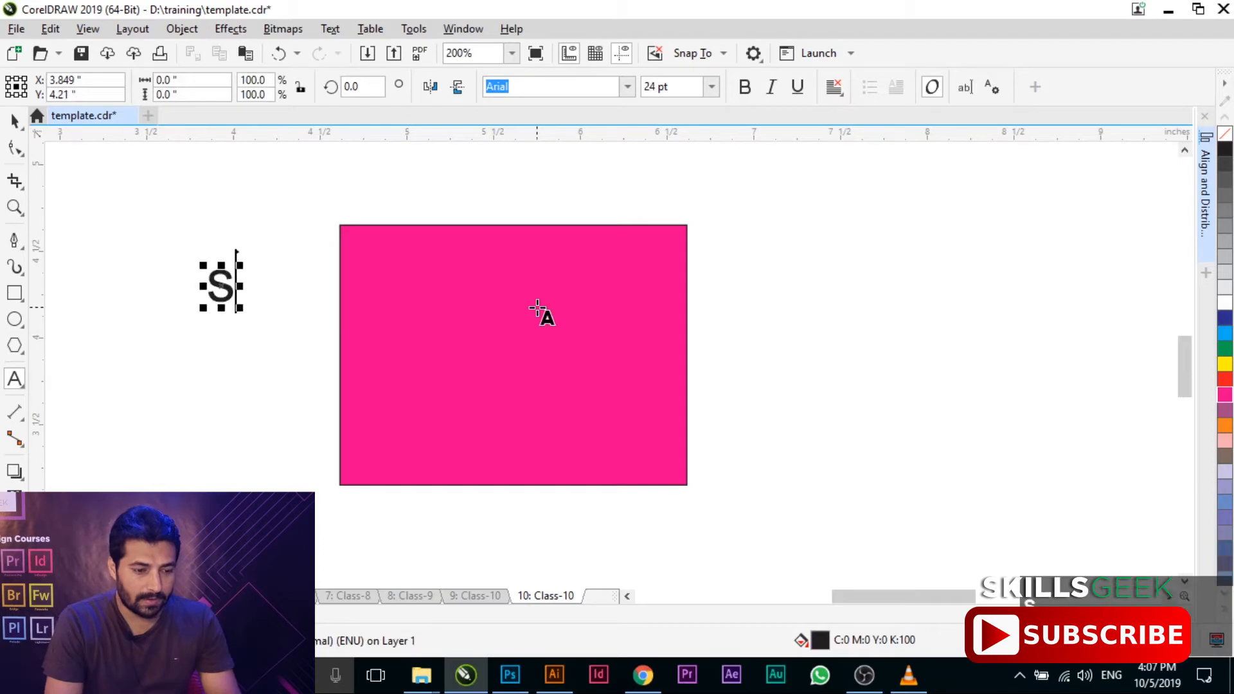
{"action": "key", "text": "Caps_Lock"}
{"action": "type", "text": "ale Price"}
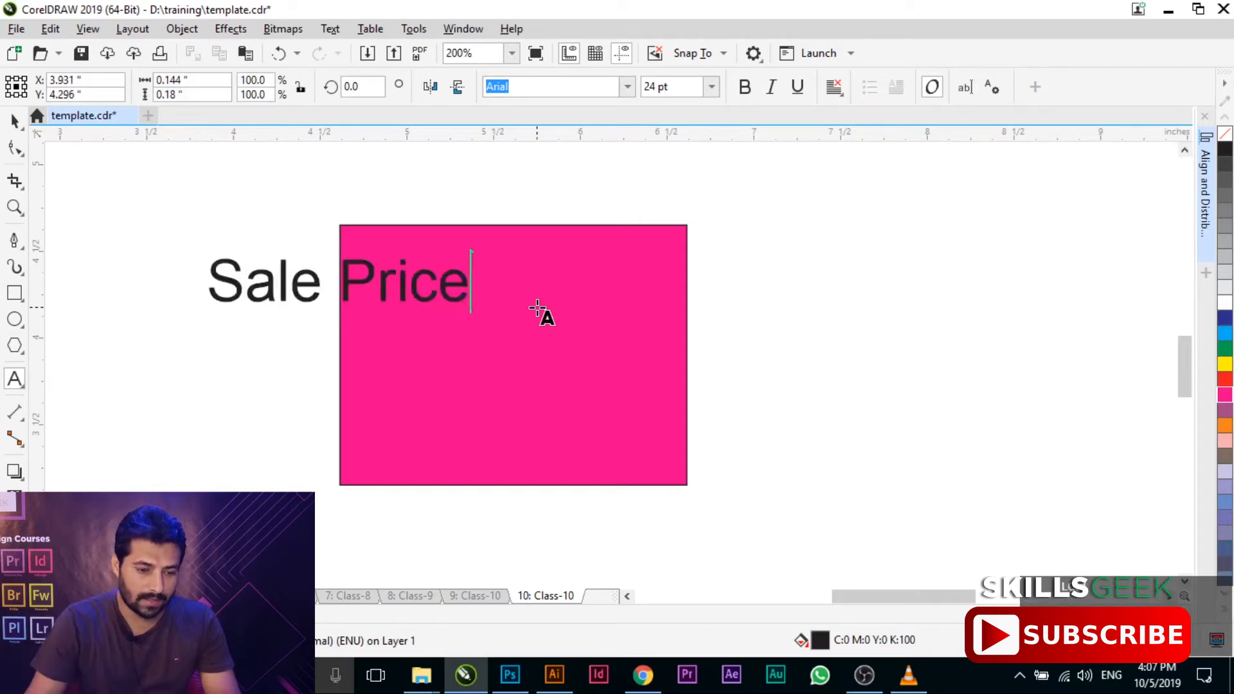
{"action": "key", "text": "ctrl+space"}
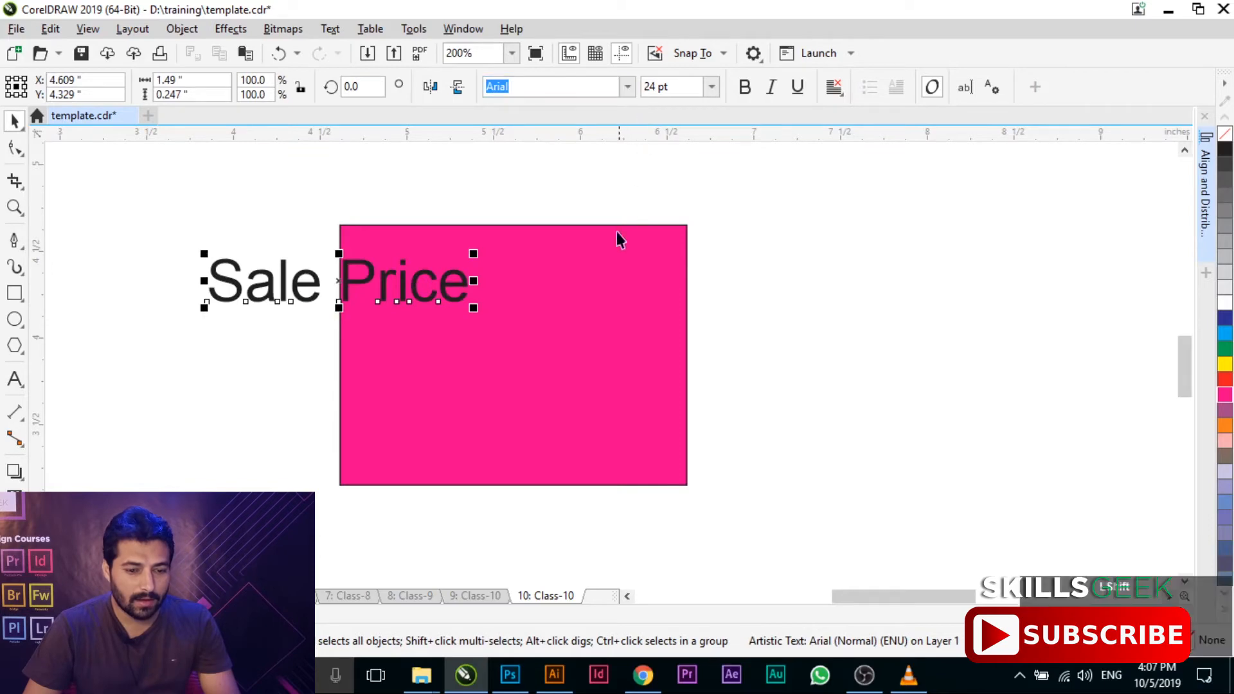
{"action": "left_click_drag", "start_coordinate": [321, 284], "coordinate": [515, 274]}
{"action": "left_click", "coordinate": [141, 322]}
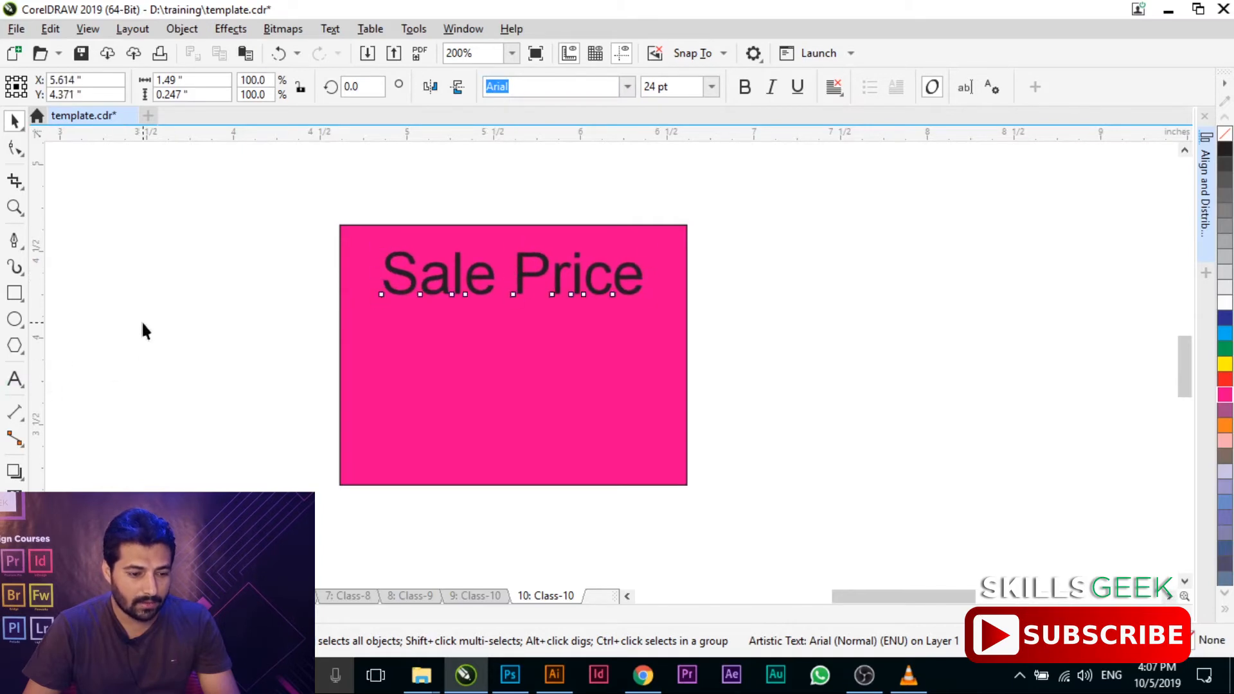
{"action": "left_click", "coordinate": [481, 292]}
{"action": "key", "text": "Delete"}
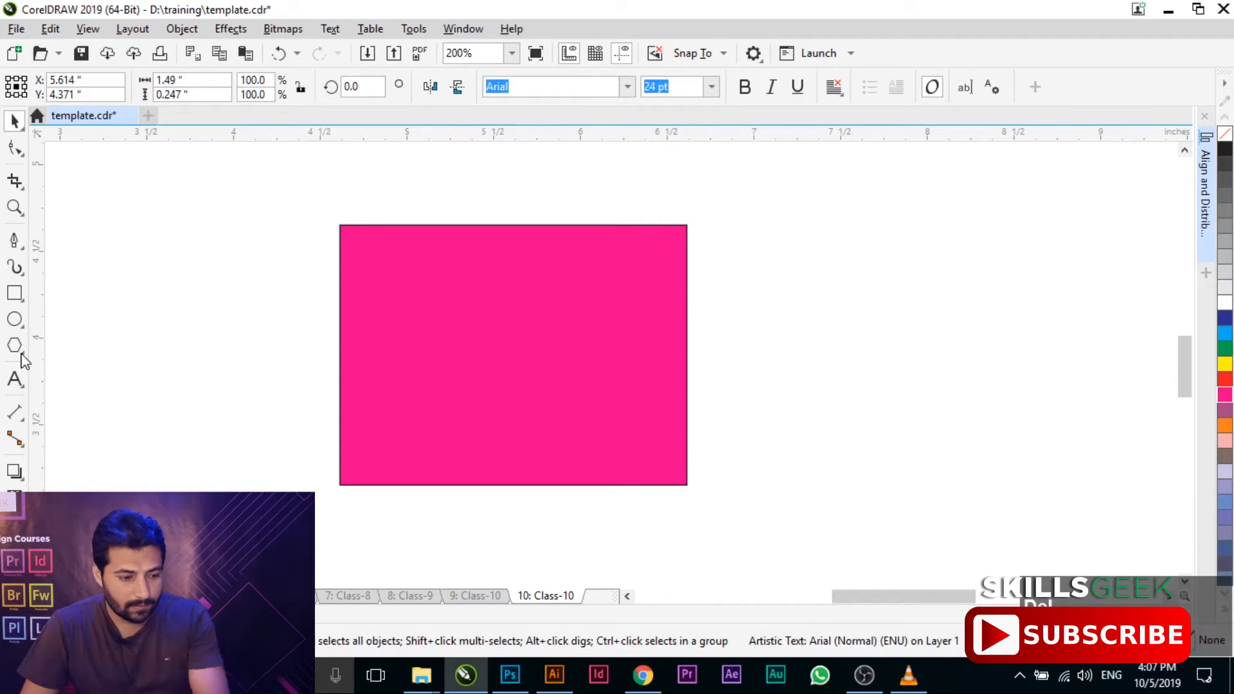
Add the artistic text "Sale Price" and move it onto the upper part of the magenta rectangle
{"action": "left_click", "coordinate": [16, 380]}
{"action": "left_click", "coordinate": [145, 267]}
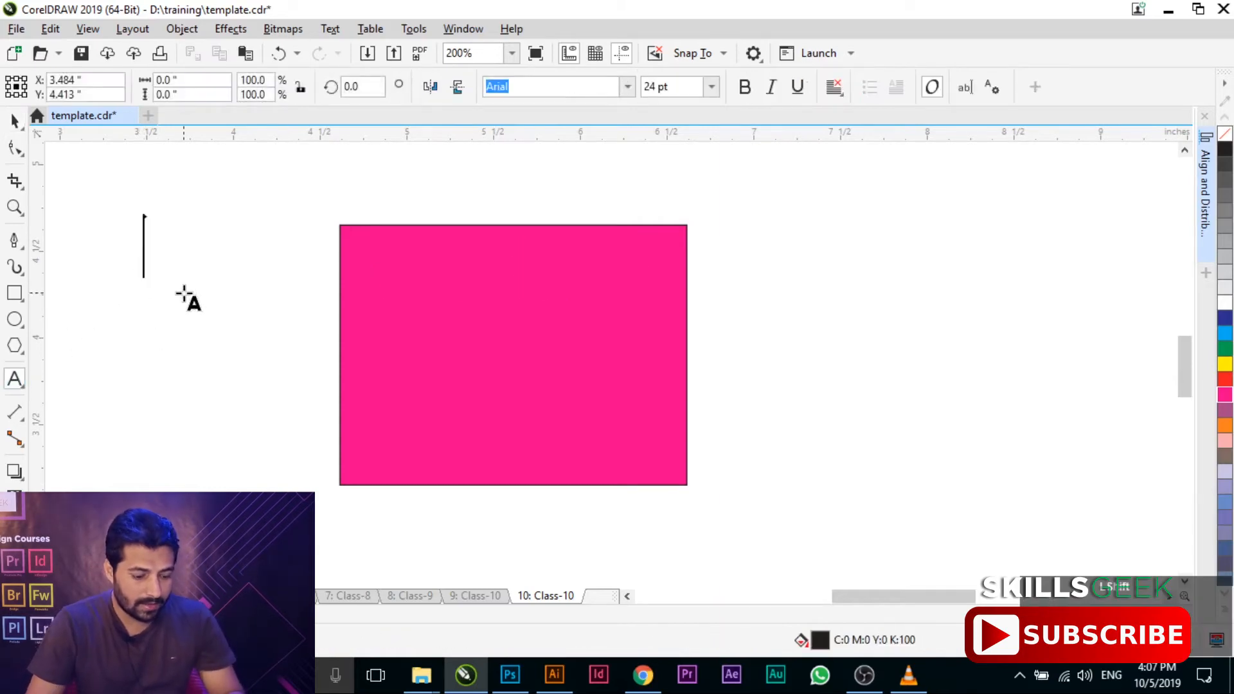
{"action": "type", "text": "Sale Price"}
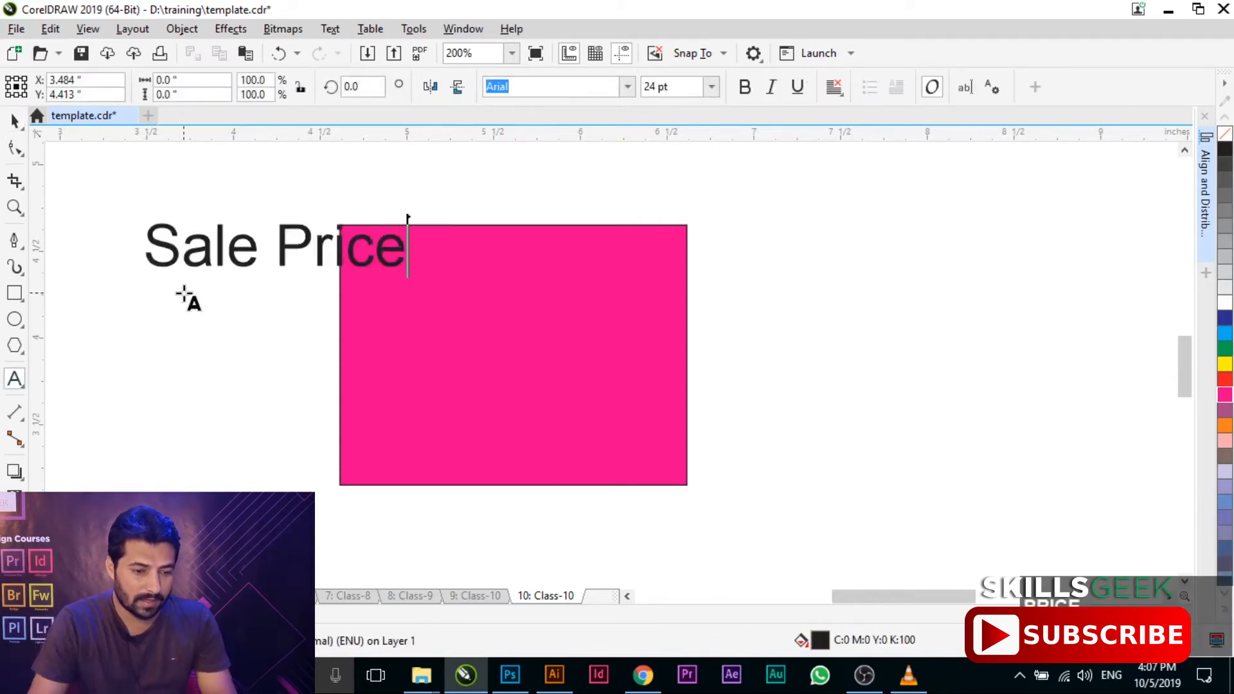
{"action": "left_click", "coordinate": [14, 120]}
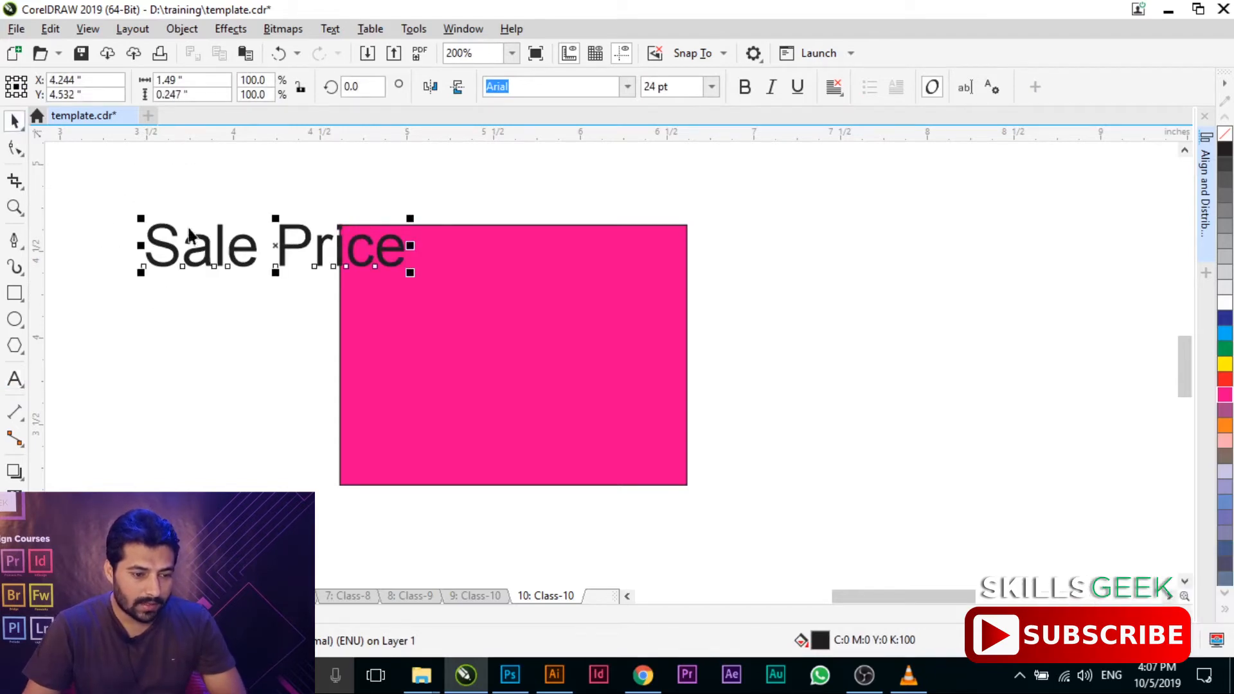
{"action": "left_click_drag", "start_coordinate": [281, 254], "coordinate": [519, 273]}
Set the "Sale Price" text to 24 pt in the Arial Rounded MT Bold font
{"action": "left_click", "coordinate": [712, 89]}
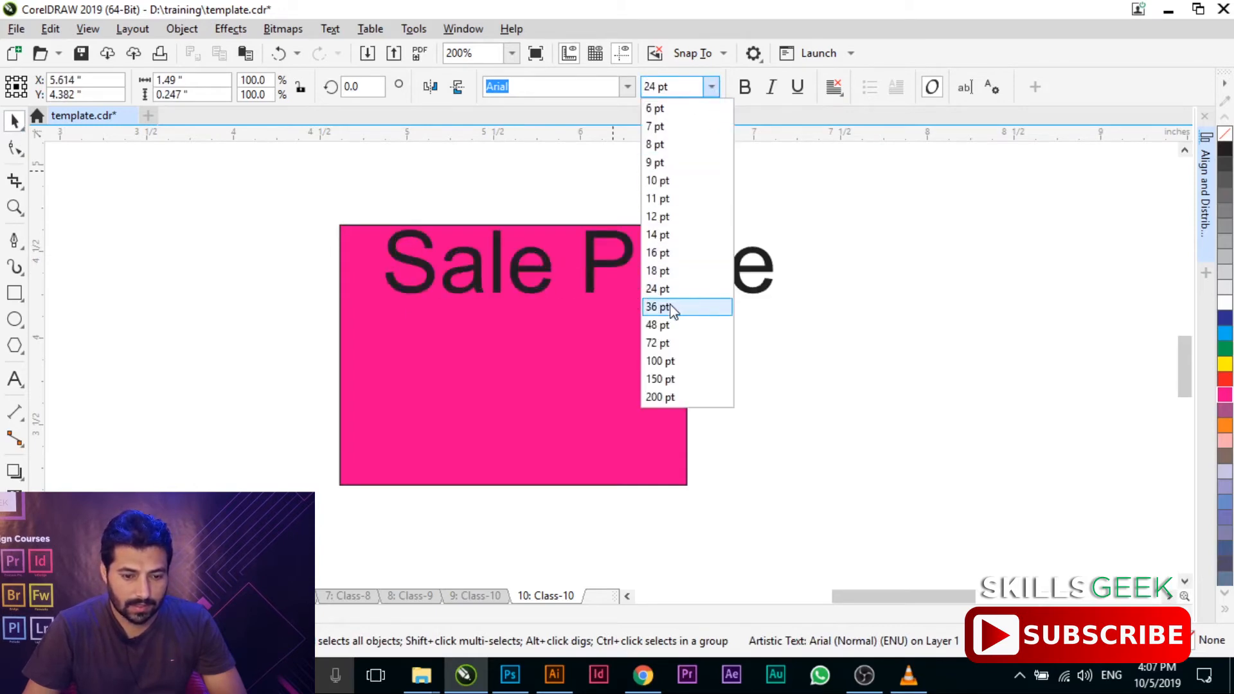
{"action": "left_click", "coordinate": [659, 289]}
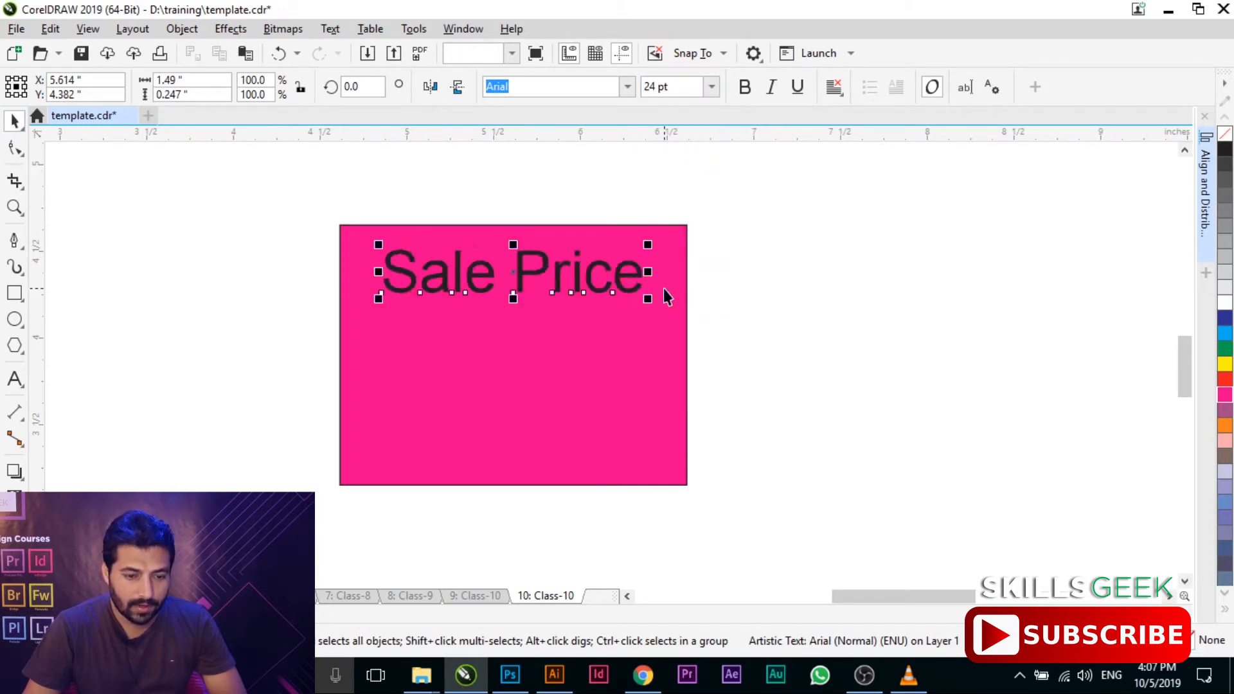
{"action": "left_click", "coordinate": [628, 88]}
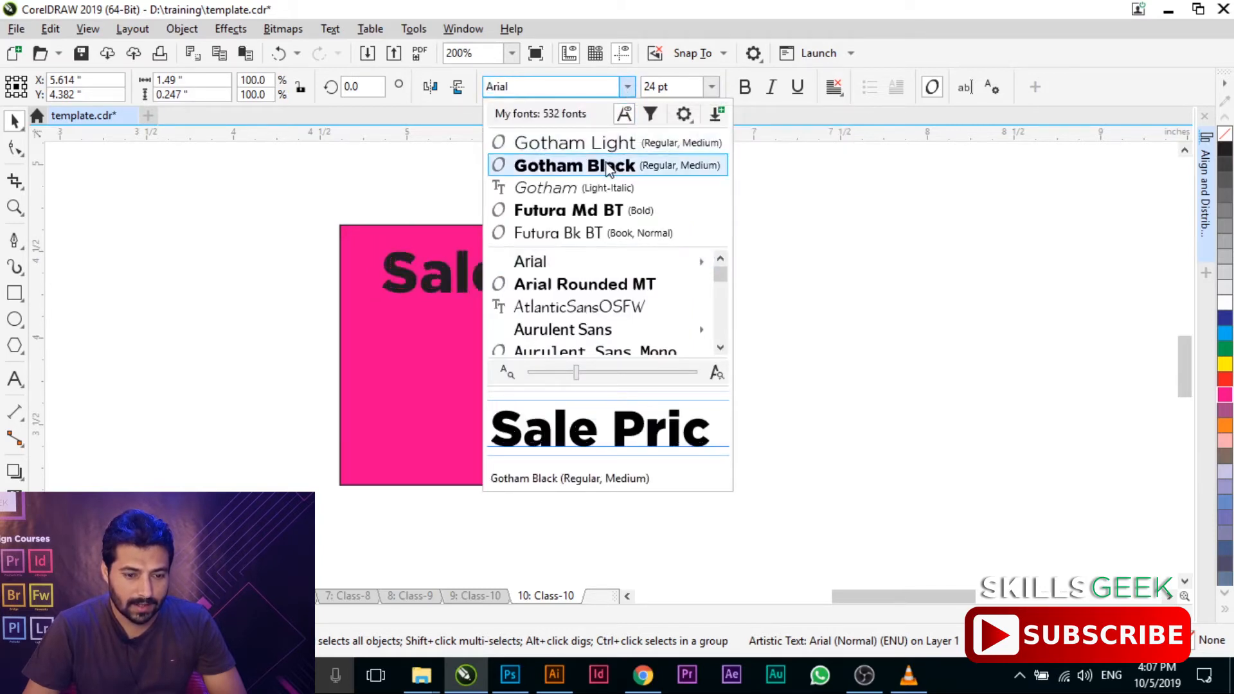
{"action": "left_click", "coordinate": [596, 287]}
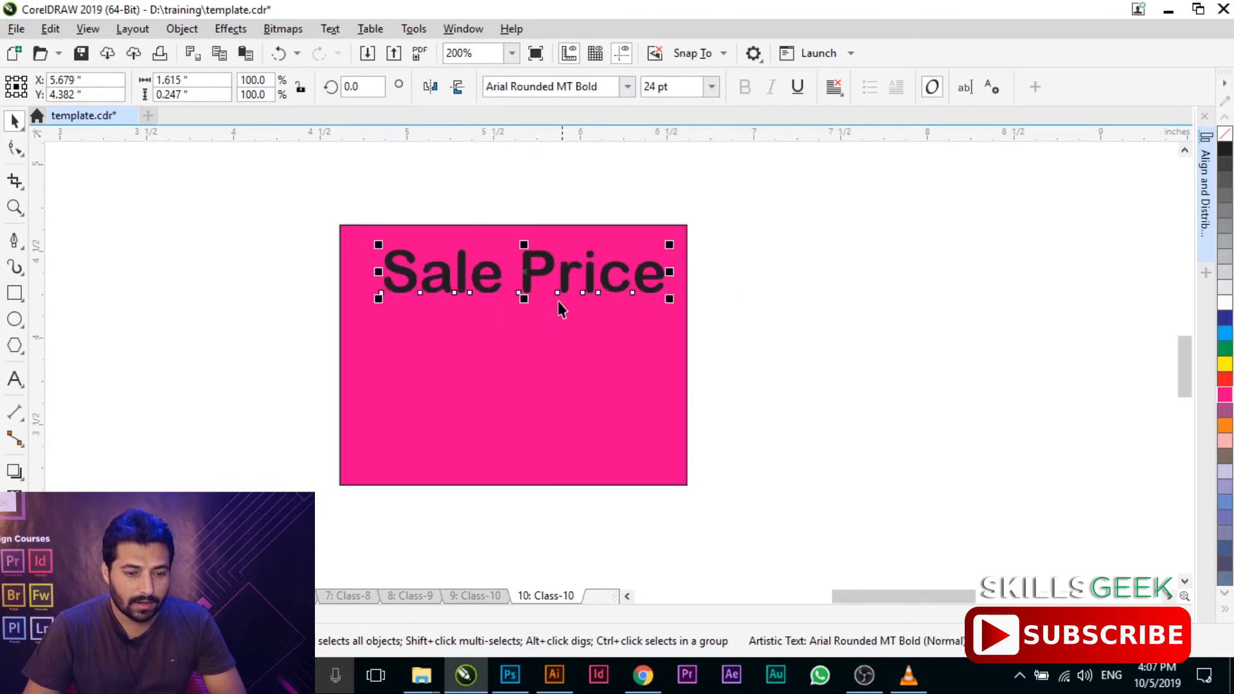
{"action": "left_click", "coordinate": [236, 283]}
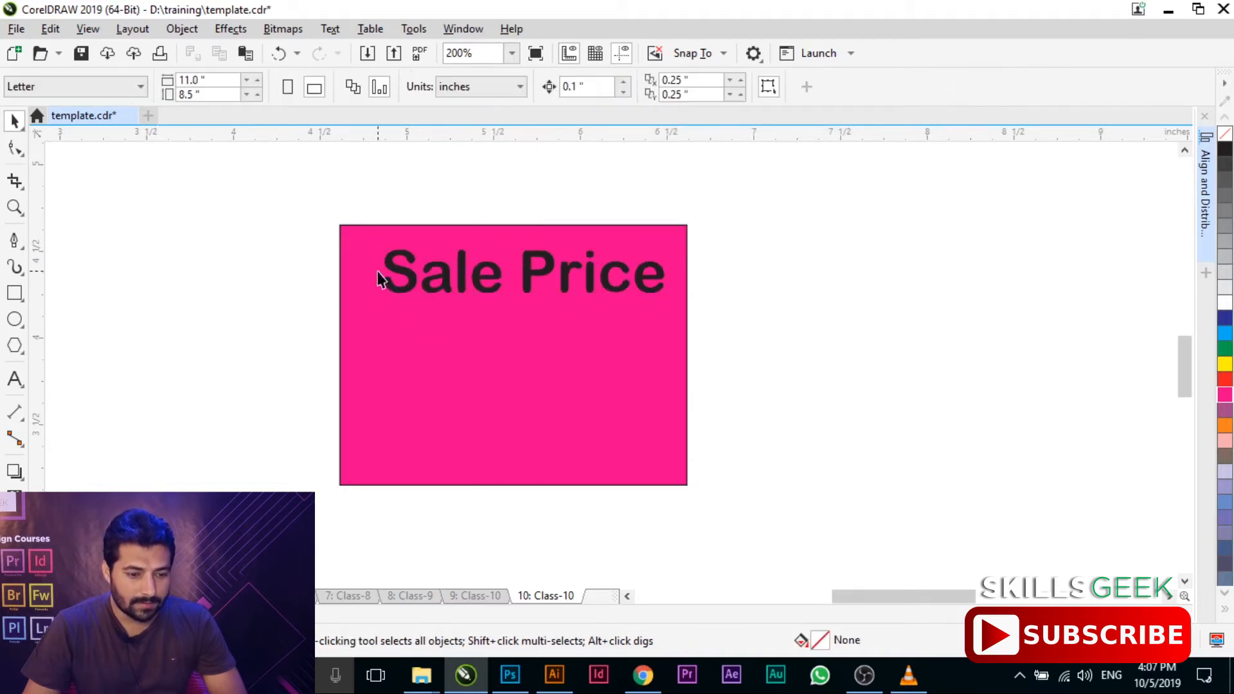
Align the "Sale Price" text so it is centered horizontally on the magenta rectangle
{"action": "left_click", "coordinate": [407, 270]}
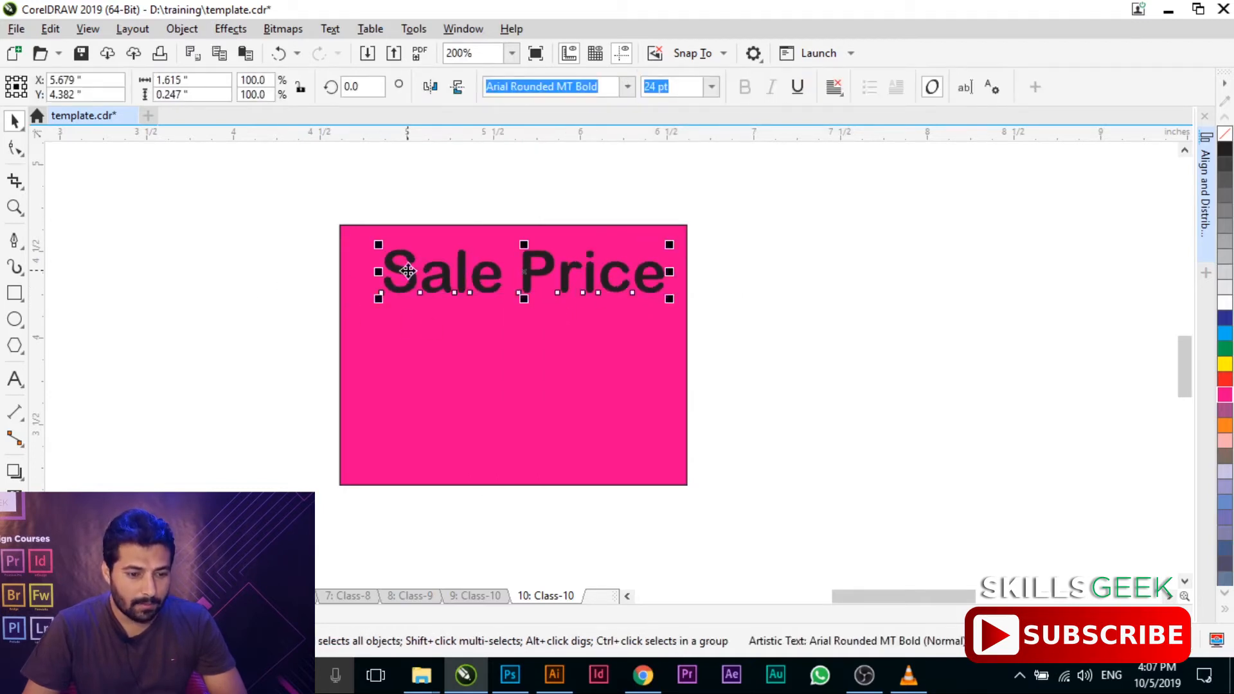
{"action": "left_click", "coordinate": [254, 269]}
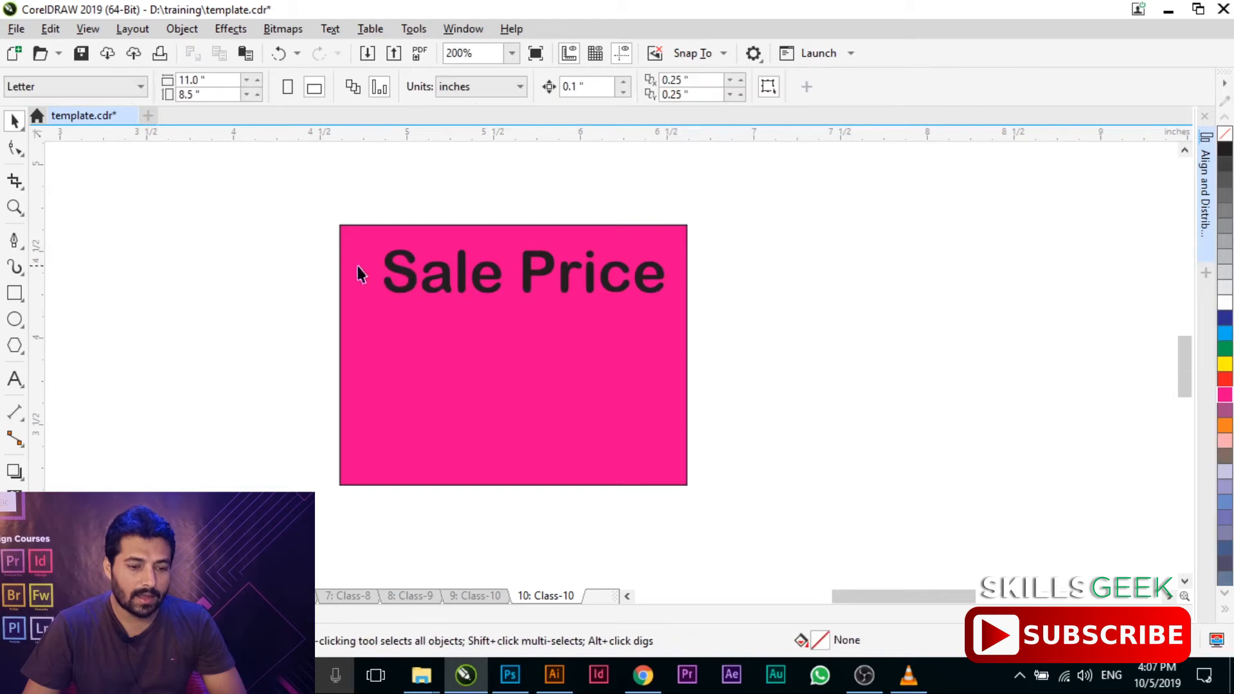
{"action": "left_click", "coordinate": [412, 276]}
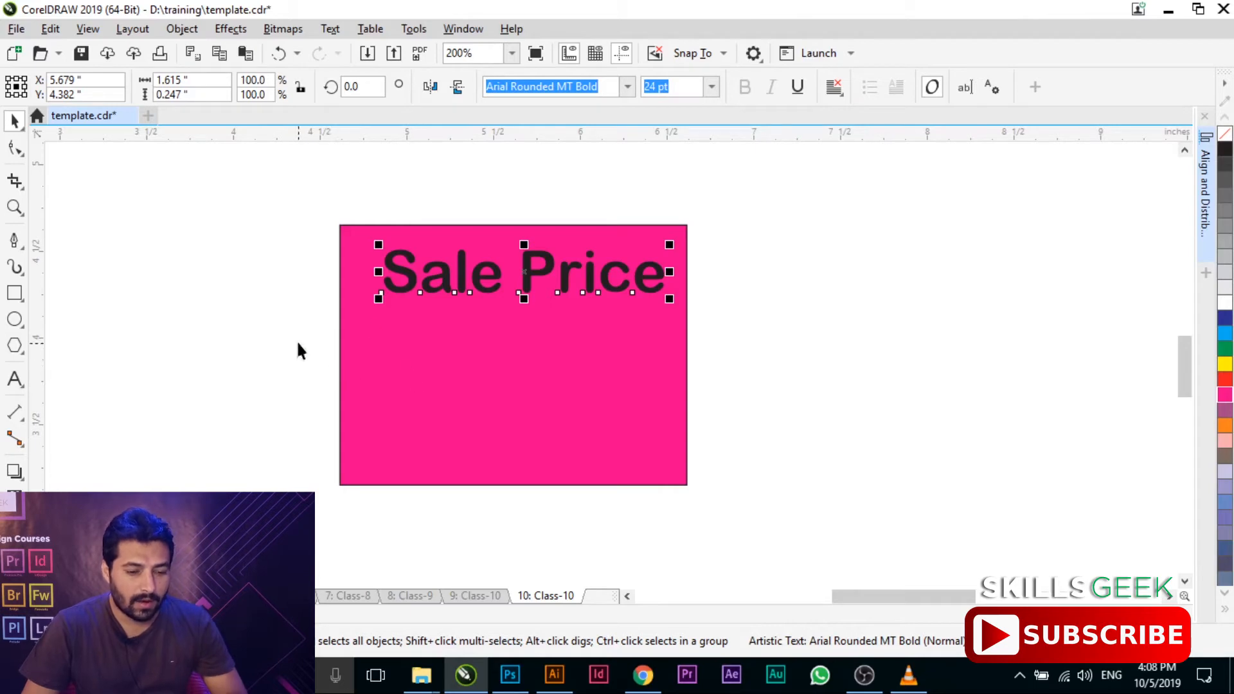
{"action": "left_click", "coordinate": [467, 384], "text": "shift"}
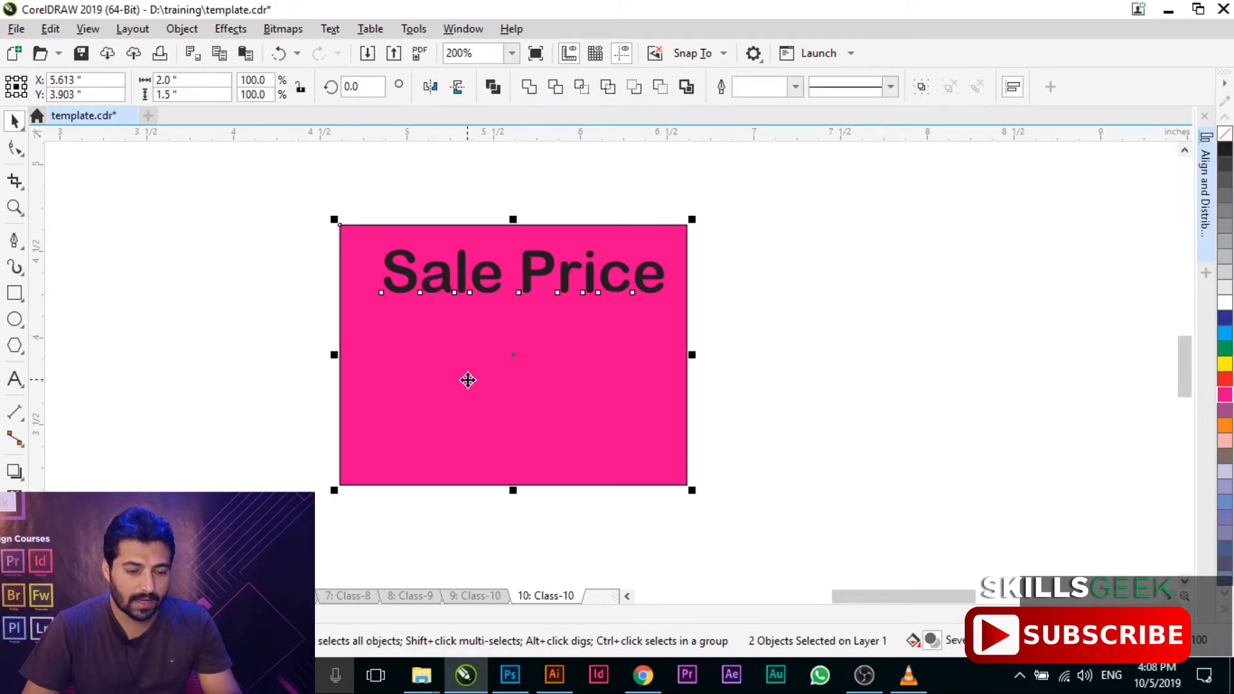
{"action": "key", "text": "c"}
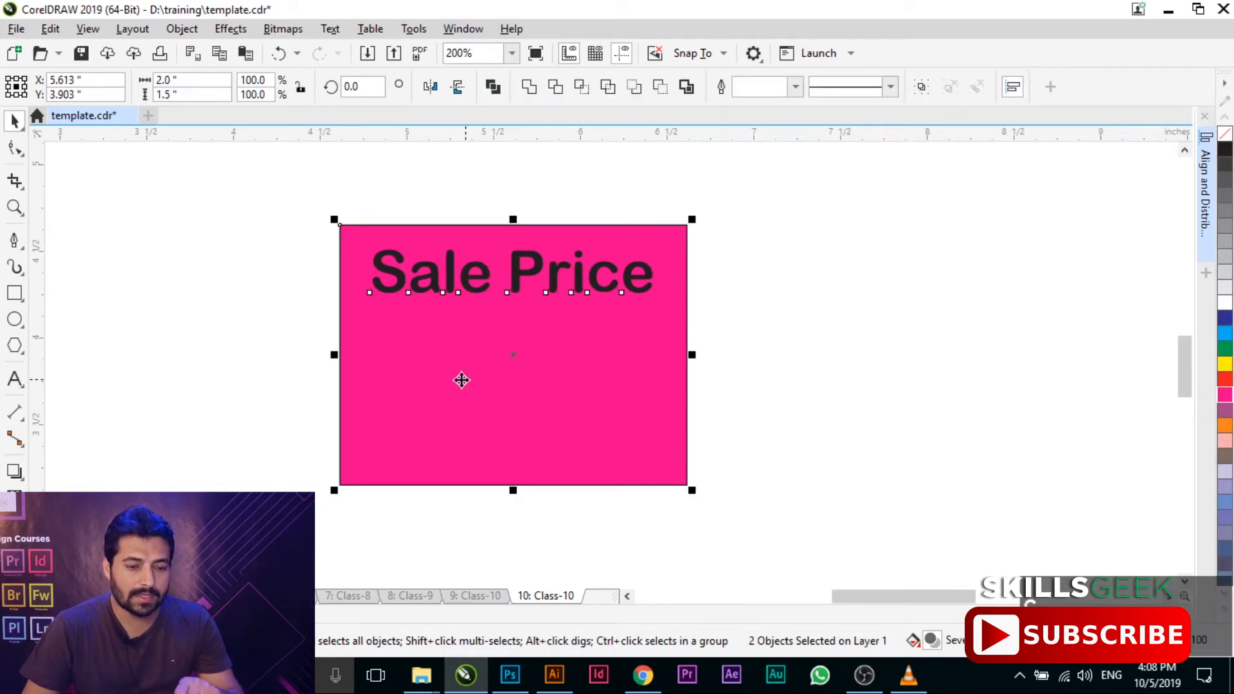
{"action": "left_click", "coordinate": [243, 323]}
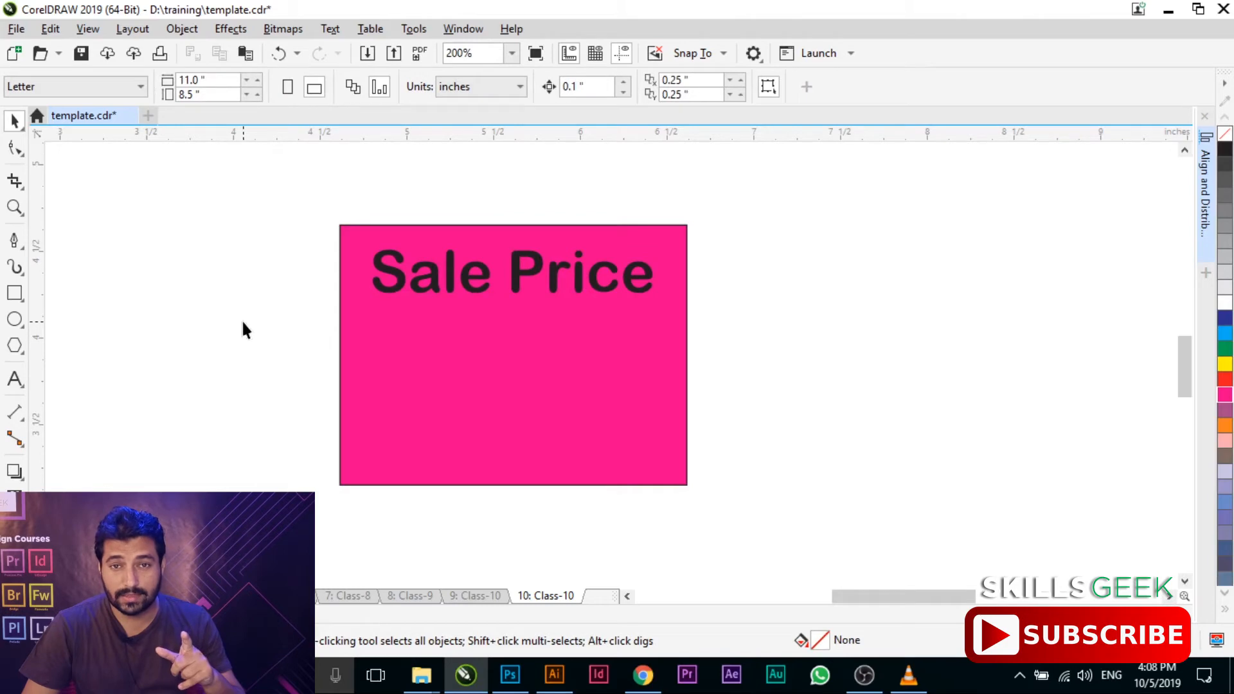
{"action": "left_click", "coordinate": [473, 349]}
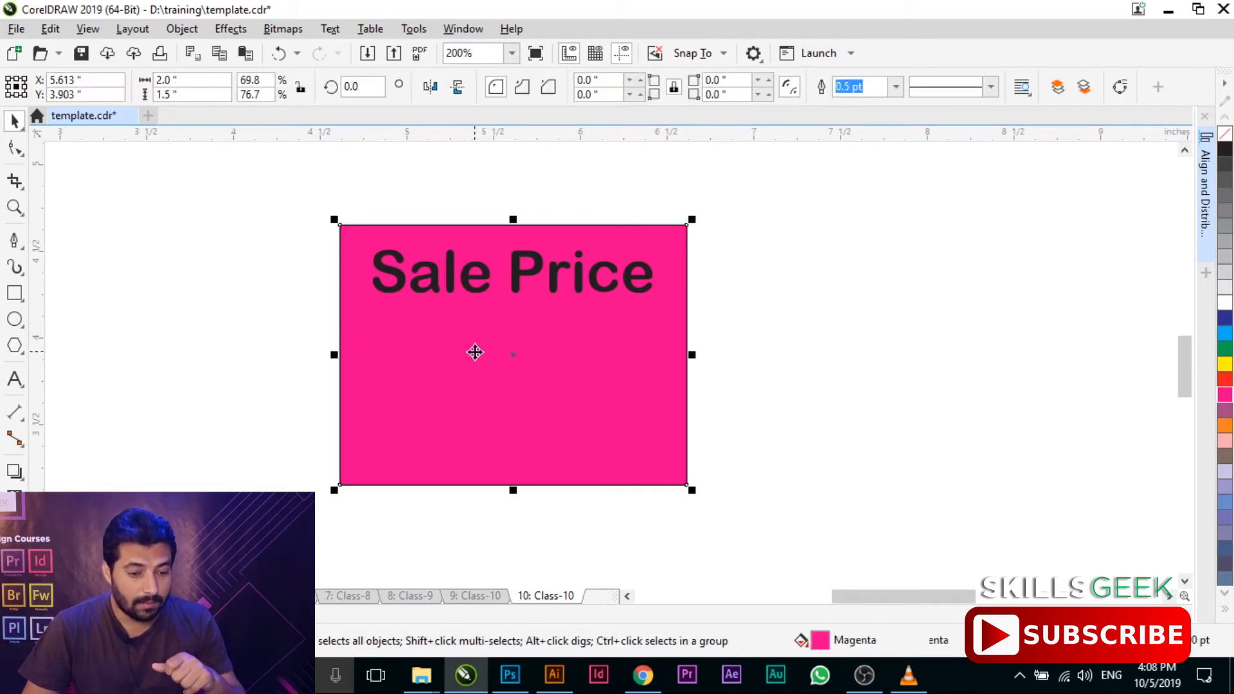
{"action": "left_click_drag", "start_coordinate": [516, 217], "coordinate": [526, 323]}
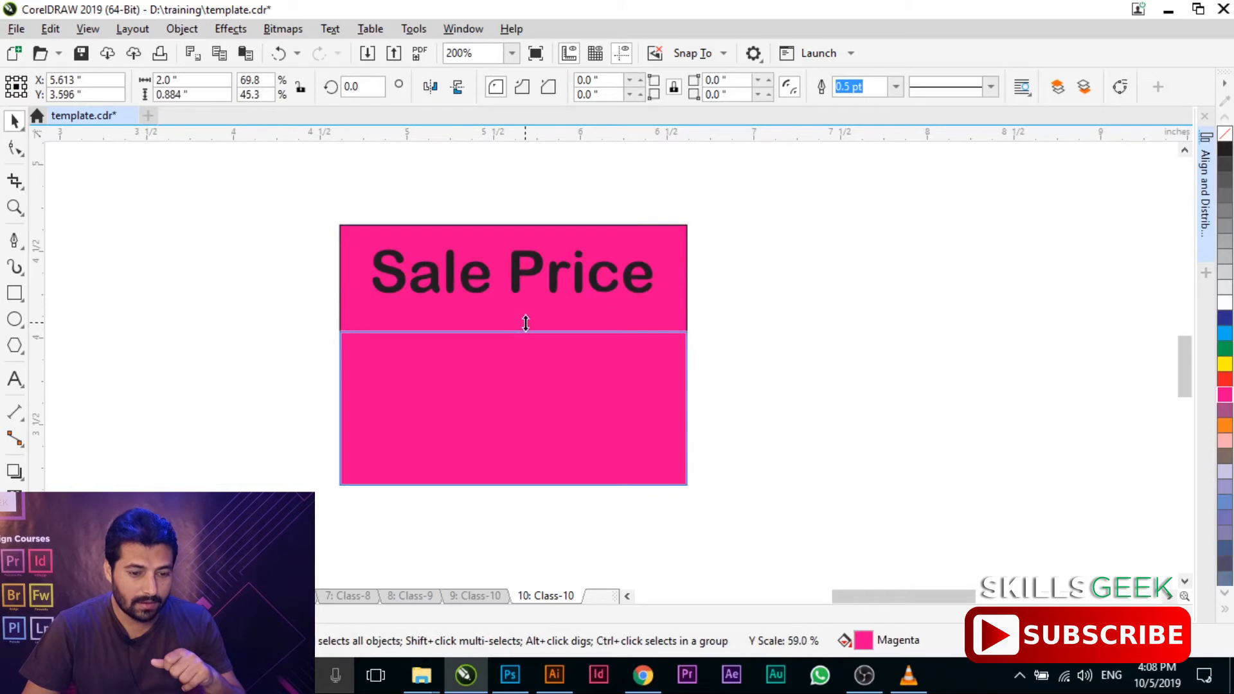
{"action": "left_click_drag", "start_coordinate": [525, 323], "coordinate": [524, 329]}
{"action": "key", "text": "ctrl+z"}
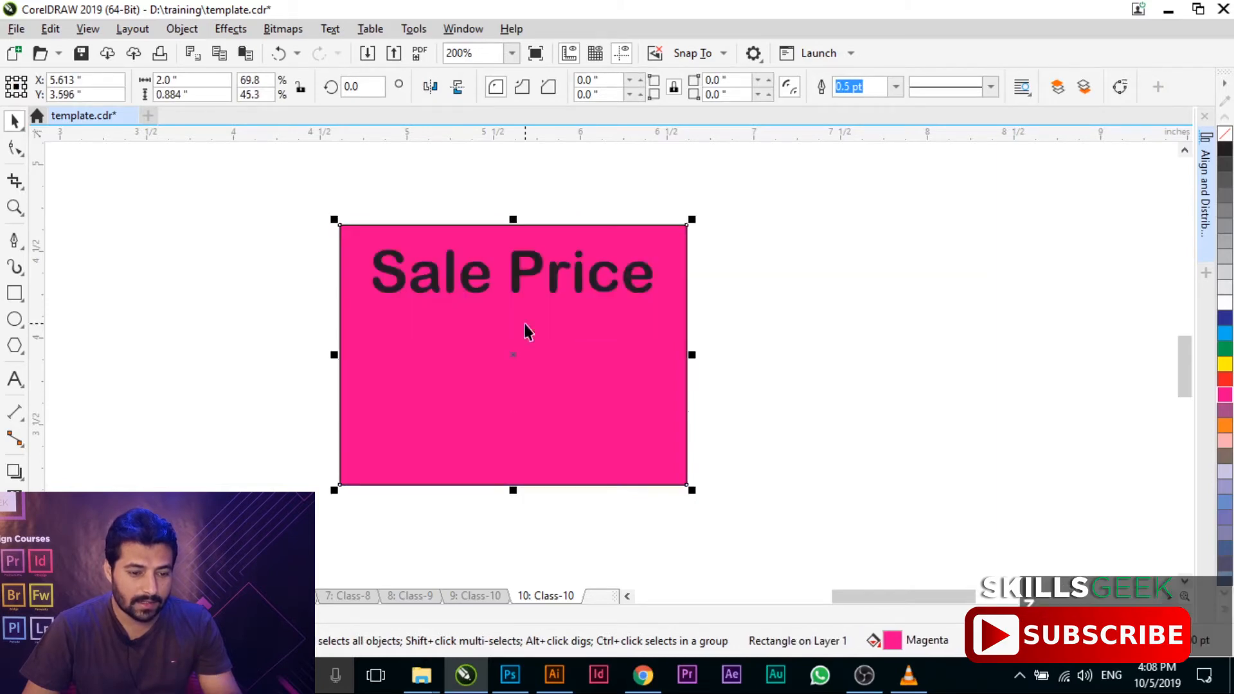
{"action": "left_click", "coordinate": [297, 303]}
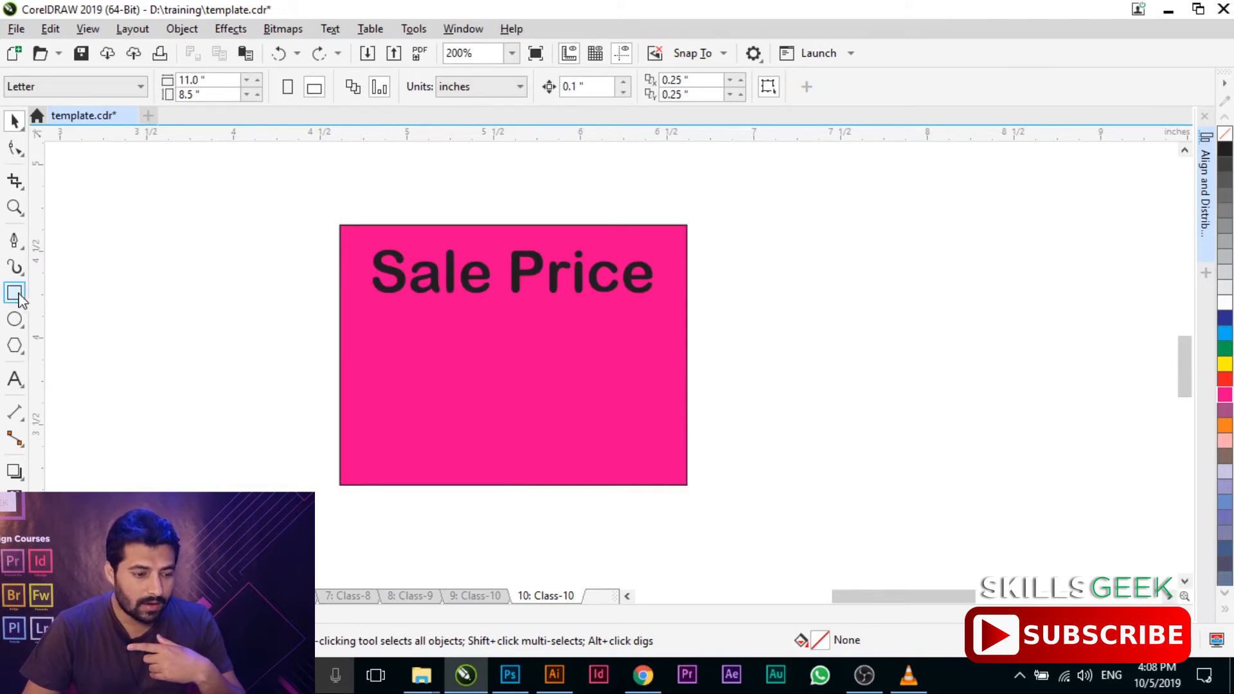
Draw a rectangle about 1.64 × 0.73 inches below the "Sale Price" text and fill it with white
{"action": "left_click", "coordinate": [14, 294]}
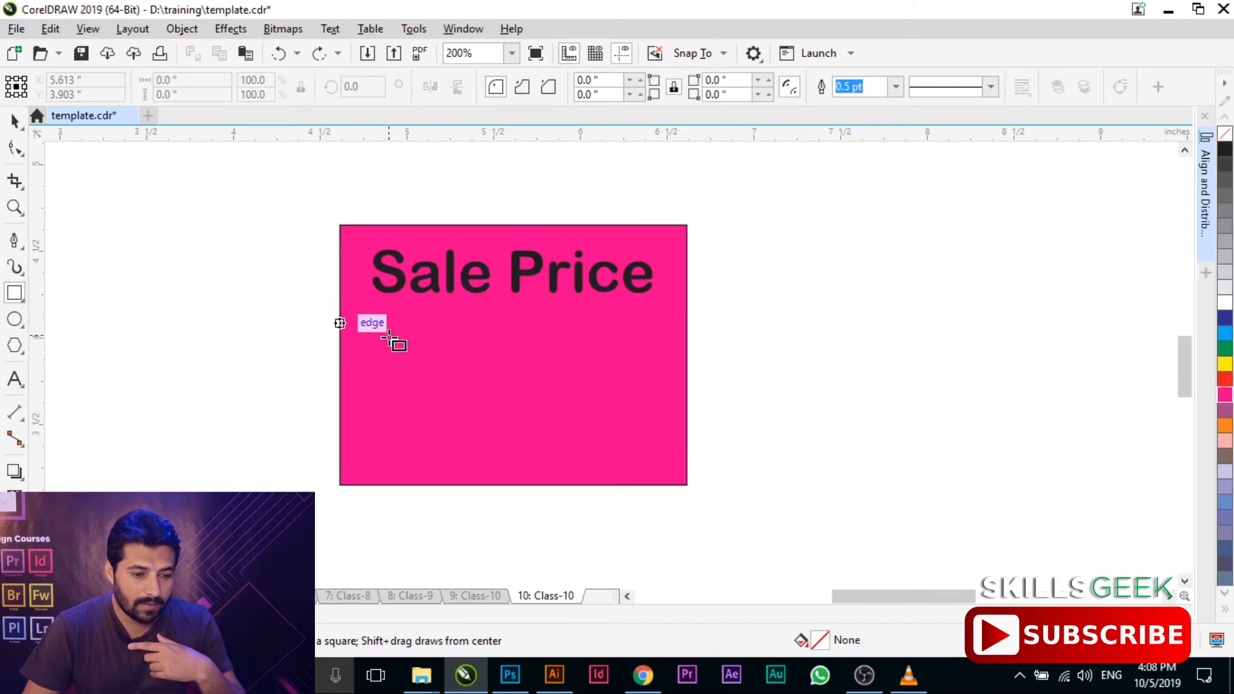
{"action": "left_click_drag", "start_coordinate": [377, 323], "coordinate": [661, 448]}
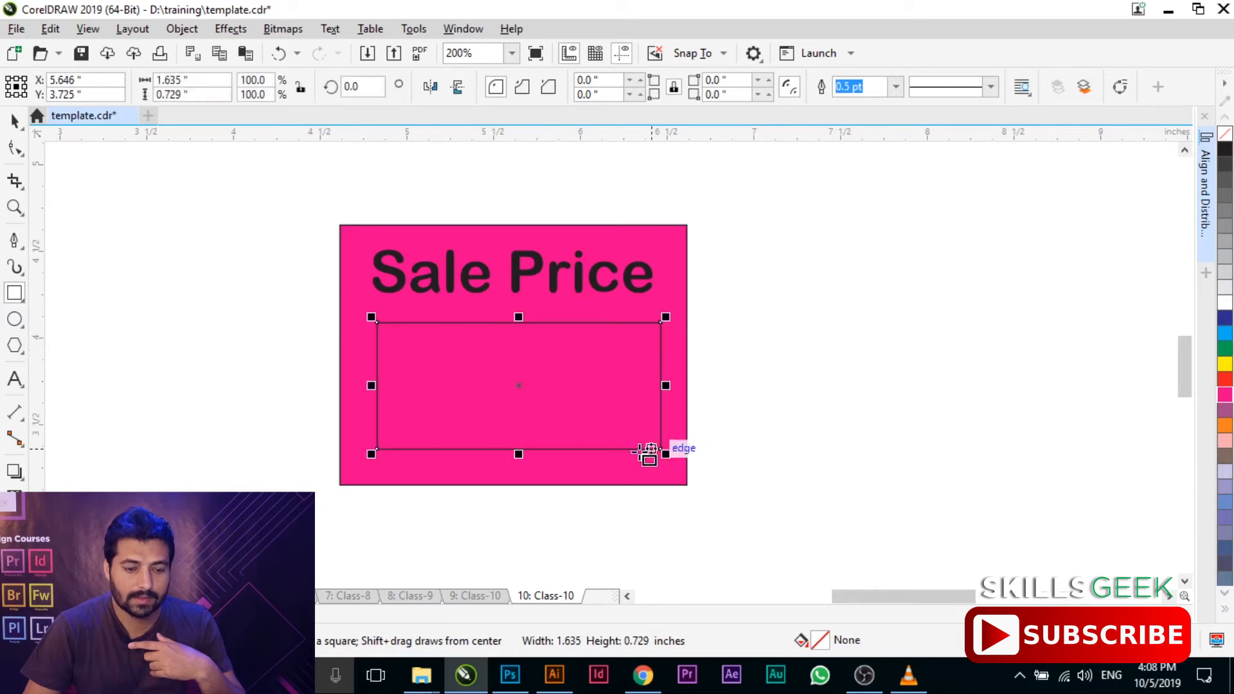
{"action": "left_click", "coordinate": [1225, 305]}
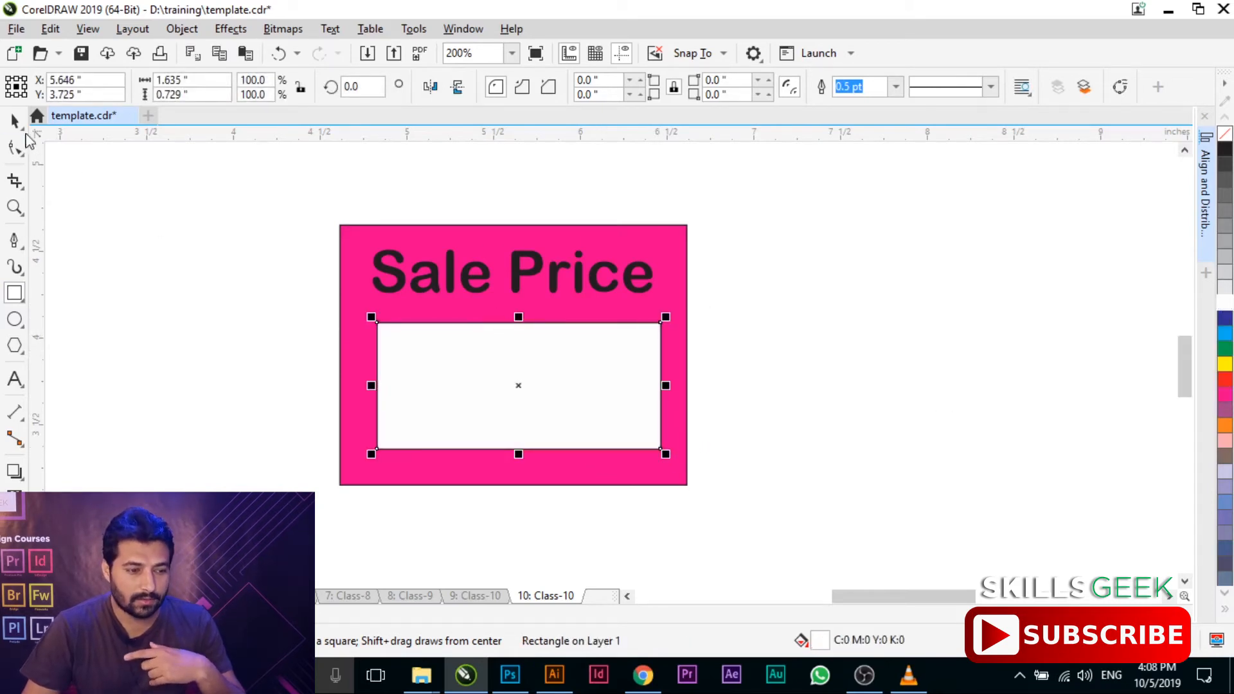
Align the white rectangle so it is centered horizontally on the magenta rectangle
{"action": "left_click", "coordinate": [14, 120]}
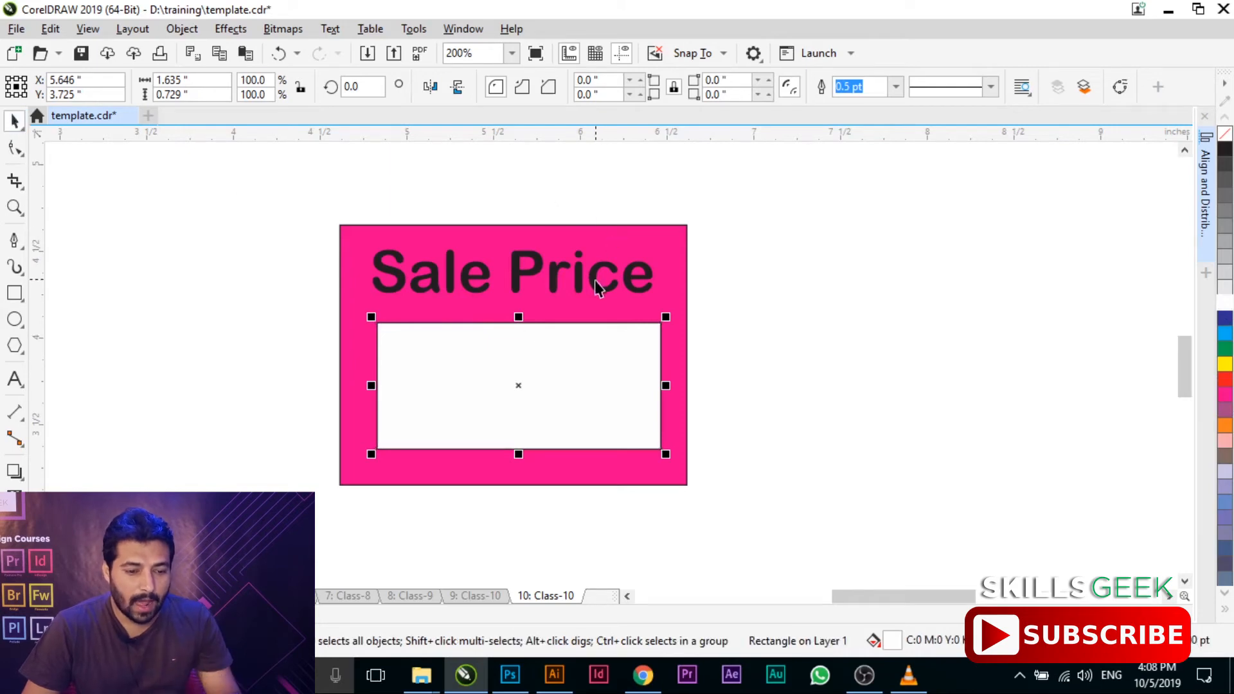
{"action": "left_click", "coordinate": [491, 237], "text": "shift"}
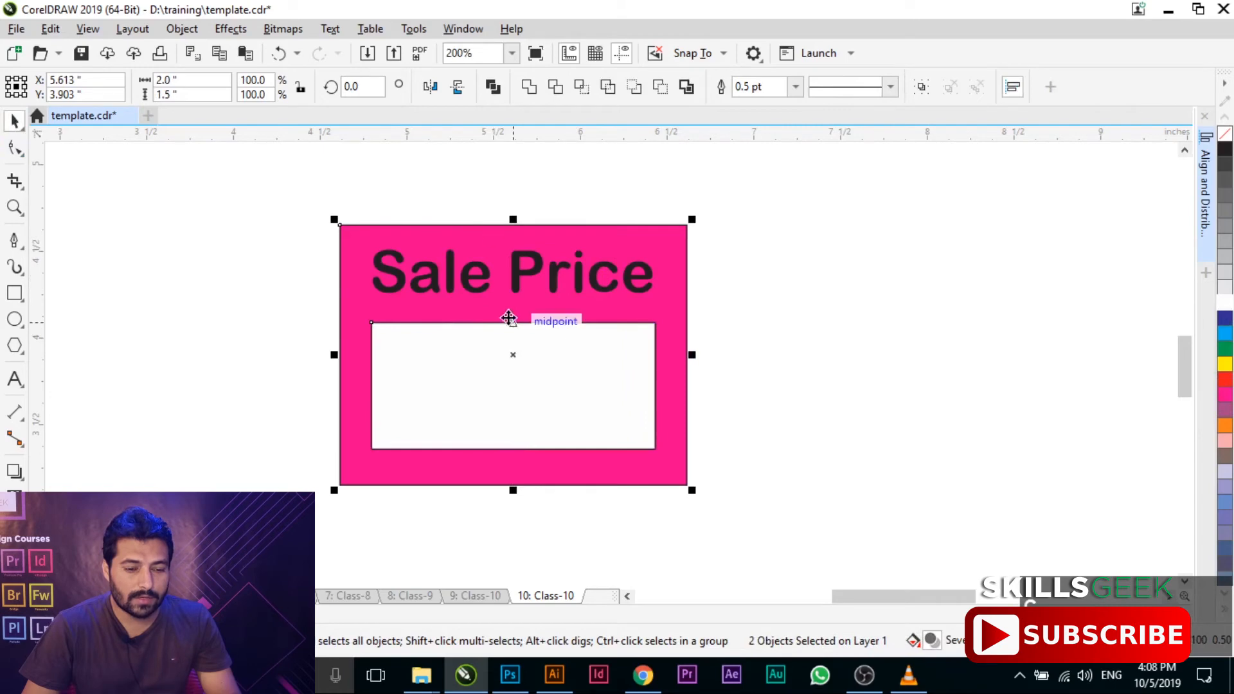
{"action": "left_click", "coordinate": [755, 351]}
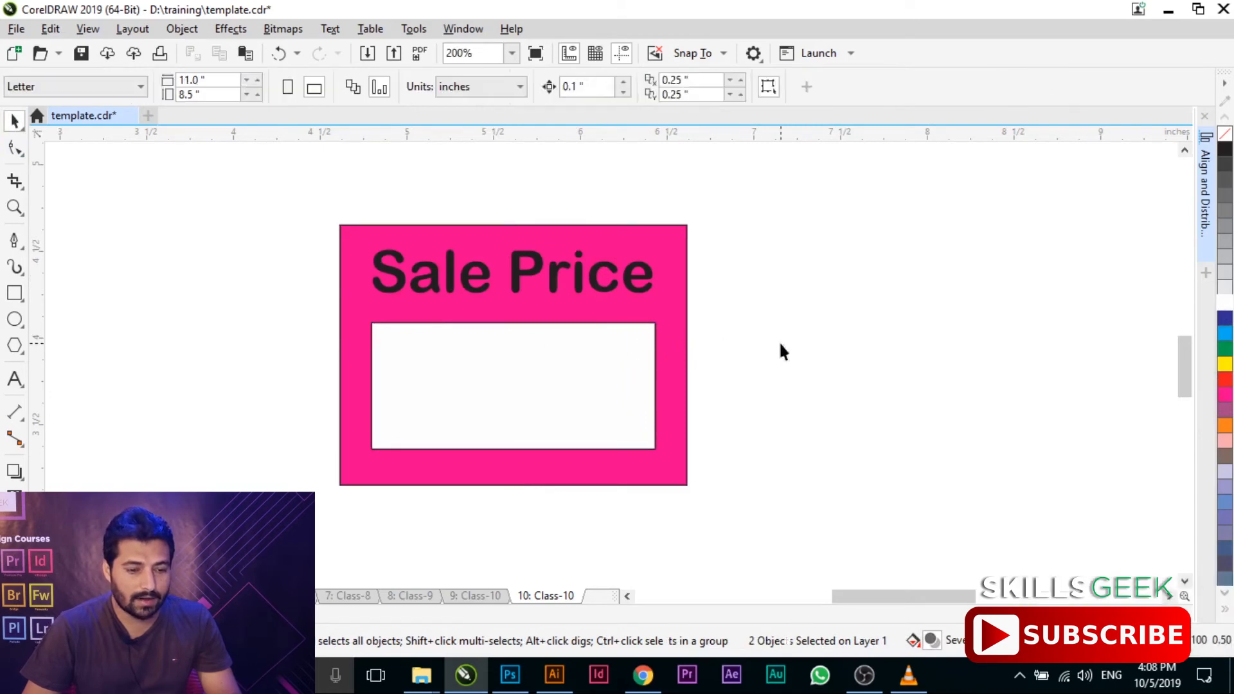
{"action": "left_click", "coordinate": [514, 282]}
{"action": "left_click_drag", "start_coordinate": [514, 282], "coordinate": [513, 370]}
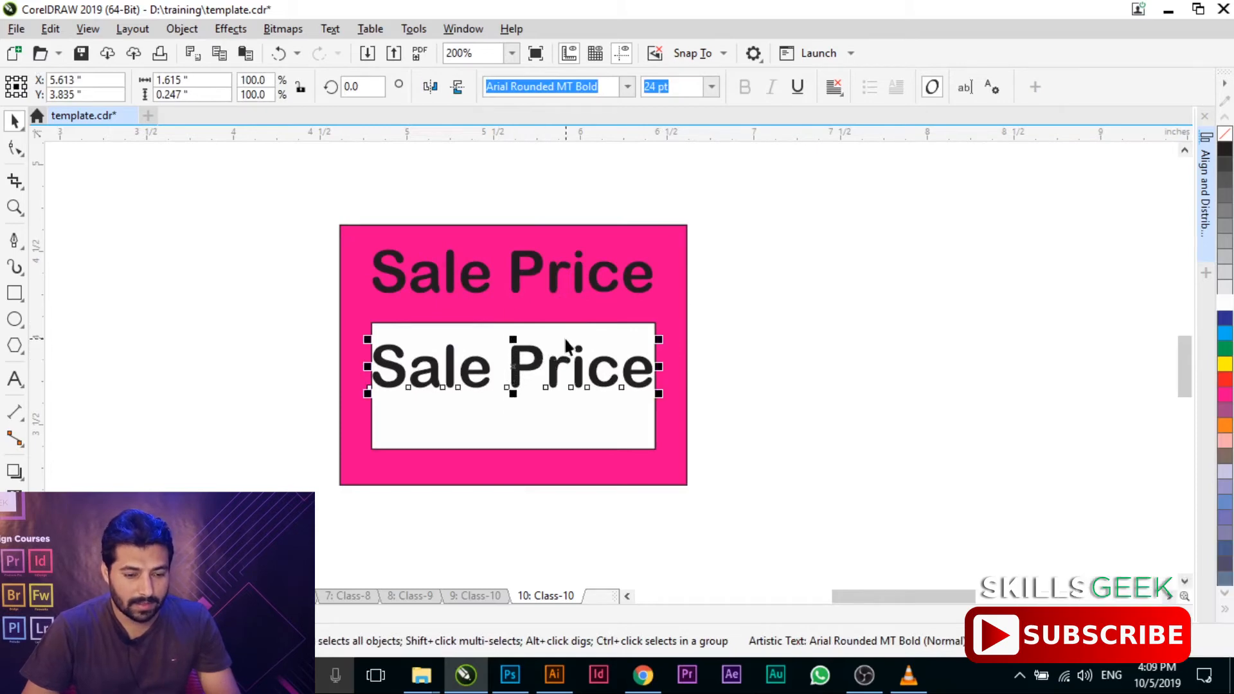
{"action": "key", "text": "Delete"}
Duplicate the "Sale Price" text and move the copy down onto the white rectangle
{"action": "left_click", "coordinate": [519, 272]}
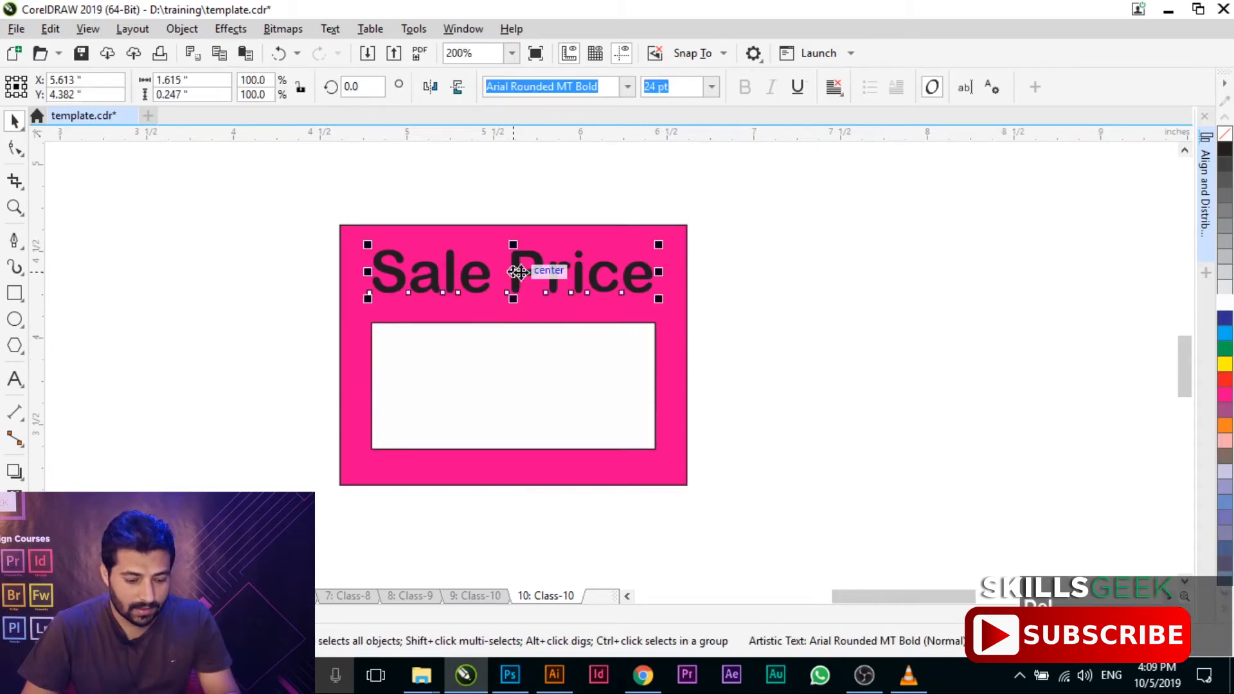
{"action": "key", "text": "ctrl+d"}
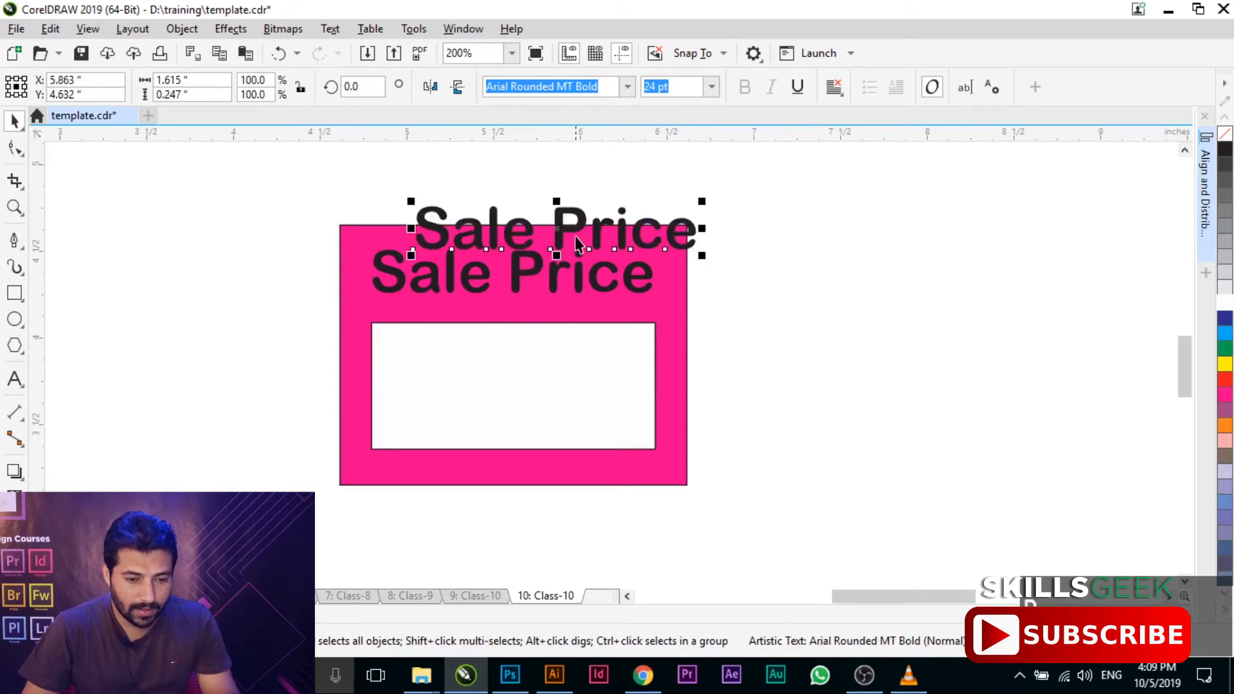
{"action": "left_click_drag", "start_coordinate": [581, 237], "coordinate": [516, 390]}
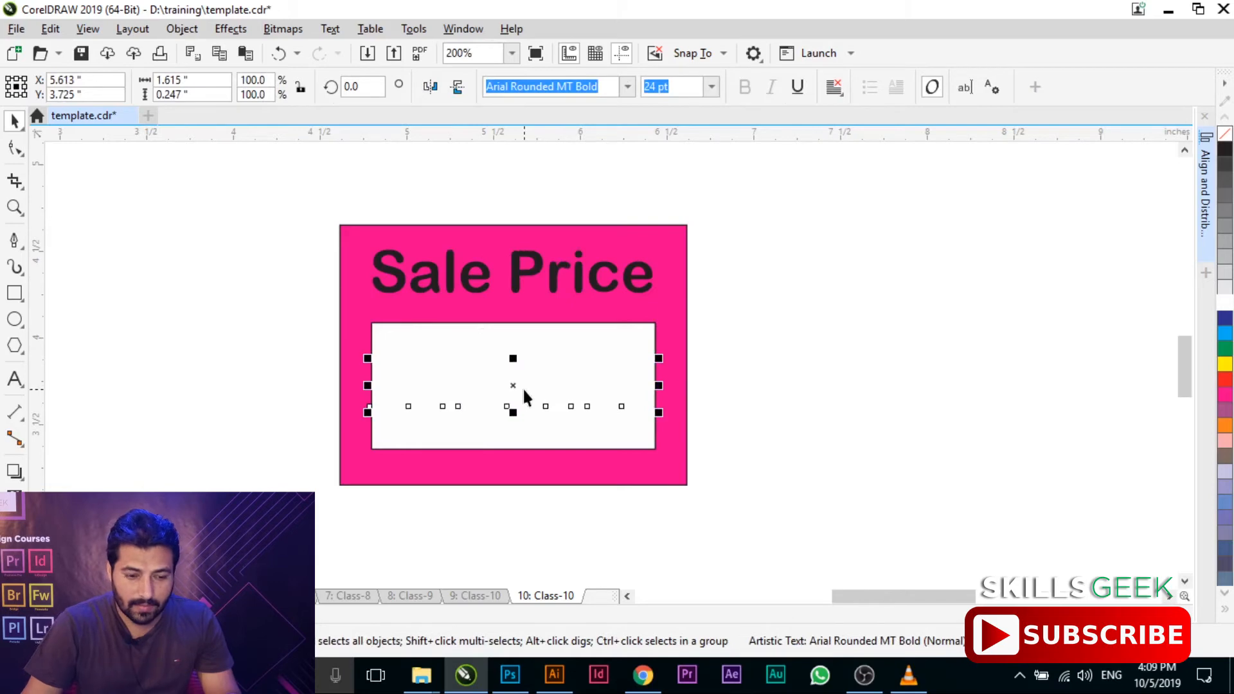
Bring the copied "Sale Price" text to the front of the page and place it over the white rectangle
{"action": "left_click_drag", "start_coordinate": [519, 386], "coordinate": [561, 314]}
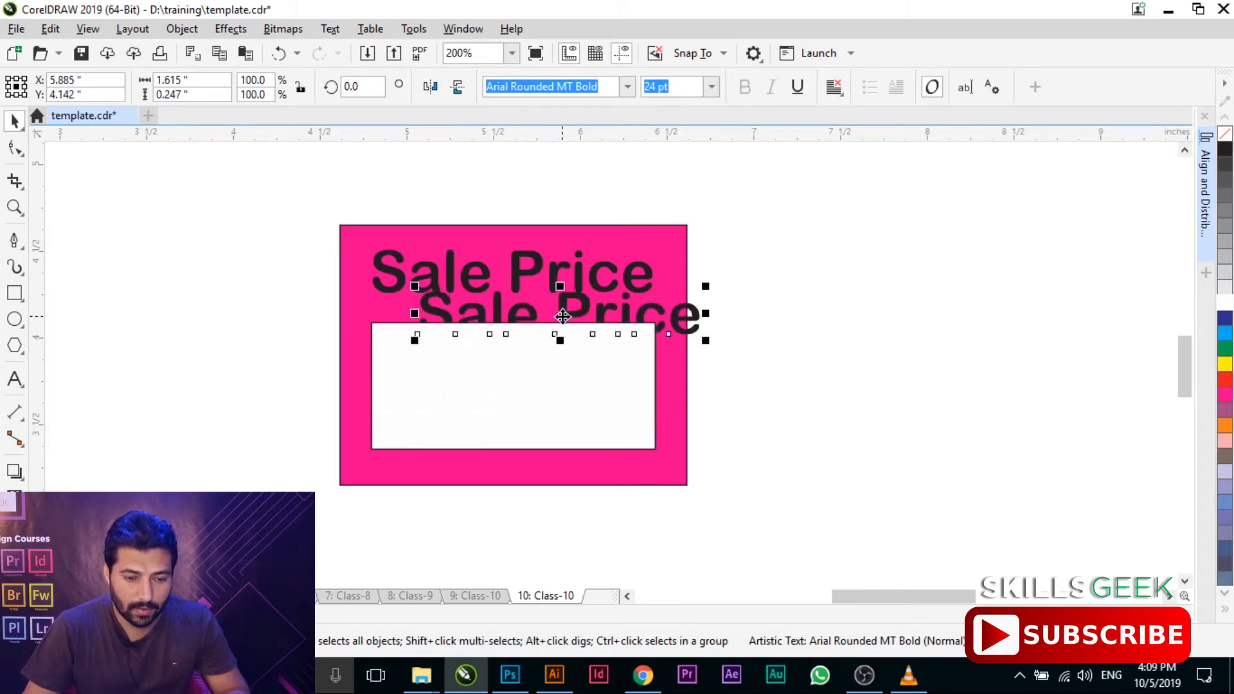
{"action": "right_click", "coordinate": [563, 318]}
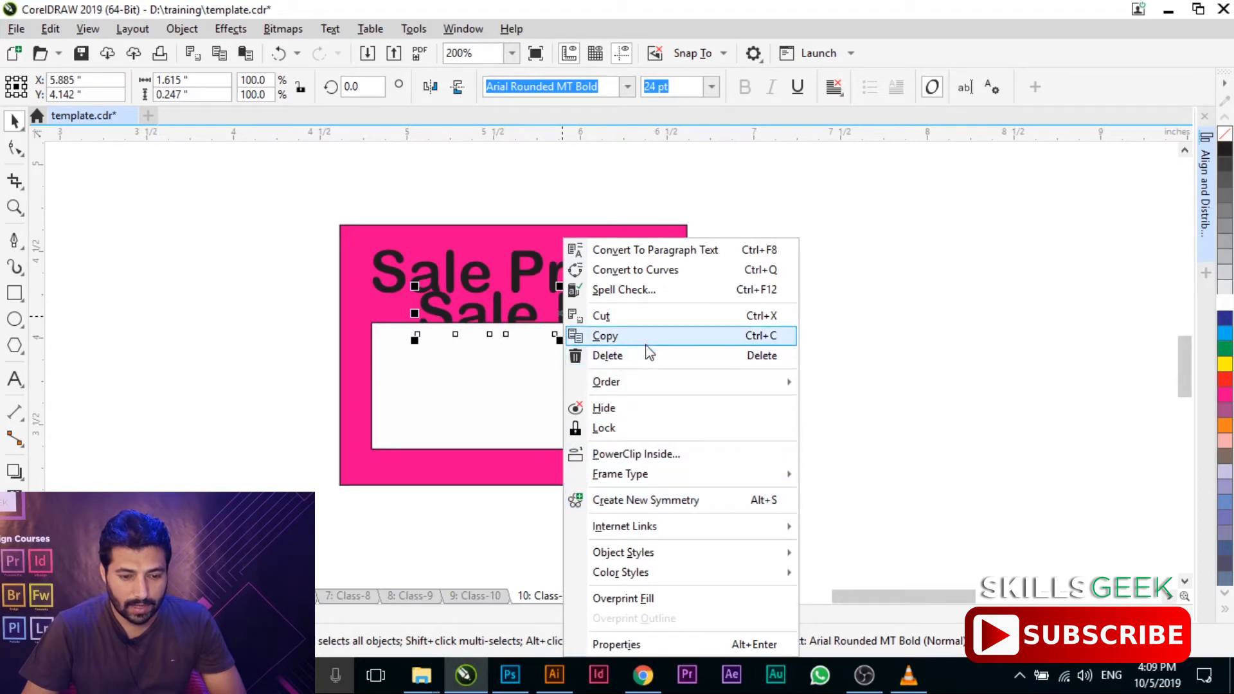
{"action": "mouse_move", "coordinate": [679, 385]}
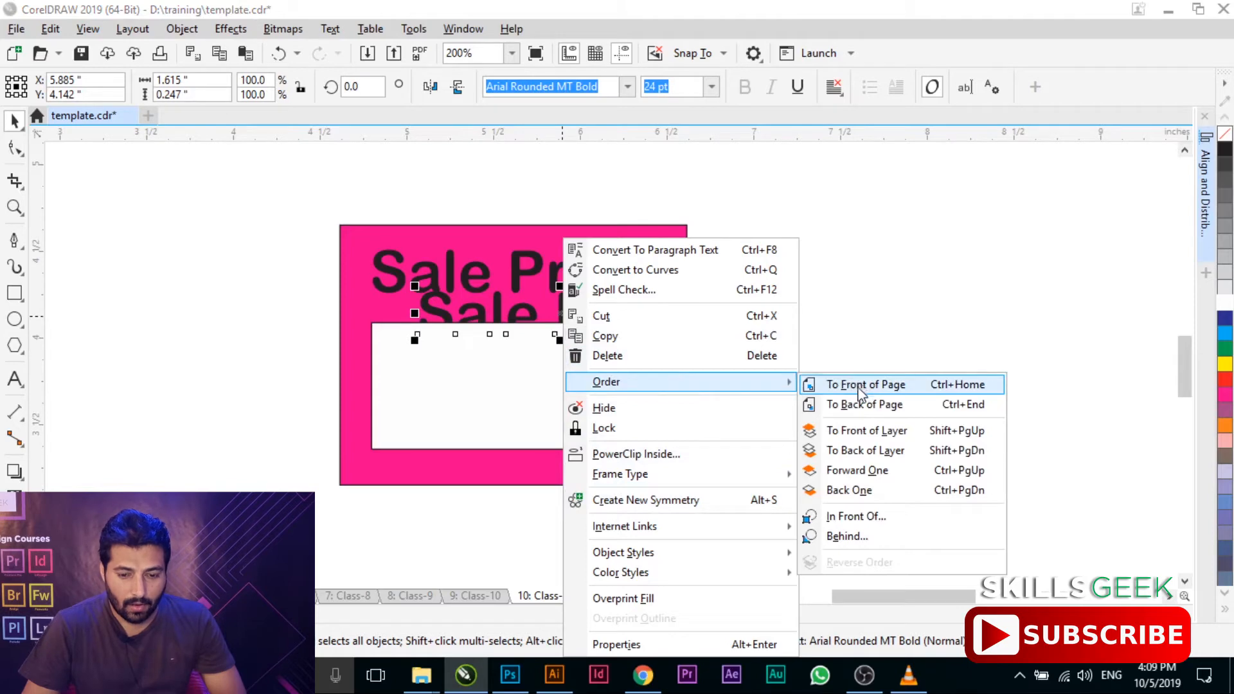
{"action": "left_click", "coordinate": [903, 388]}
{"action": "left_click_drag", "start_coordinate": [563, 324], "coordinate": [521, 375]}
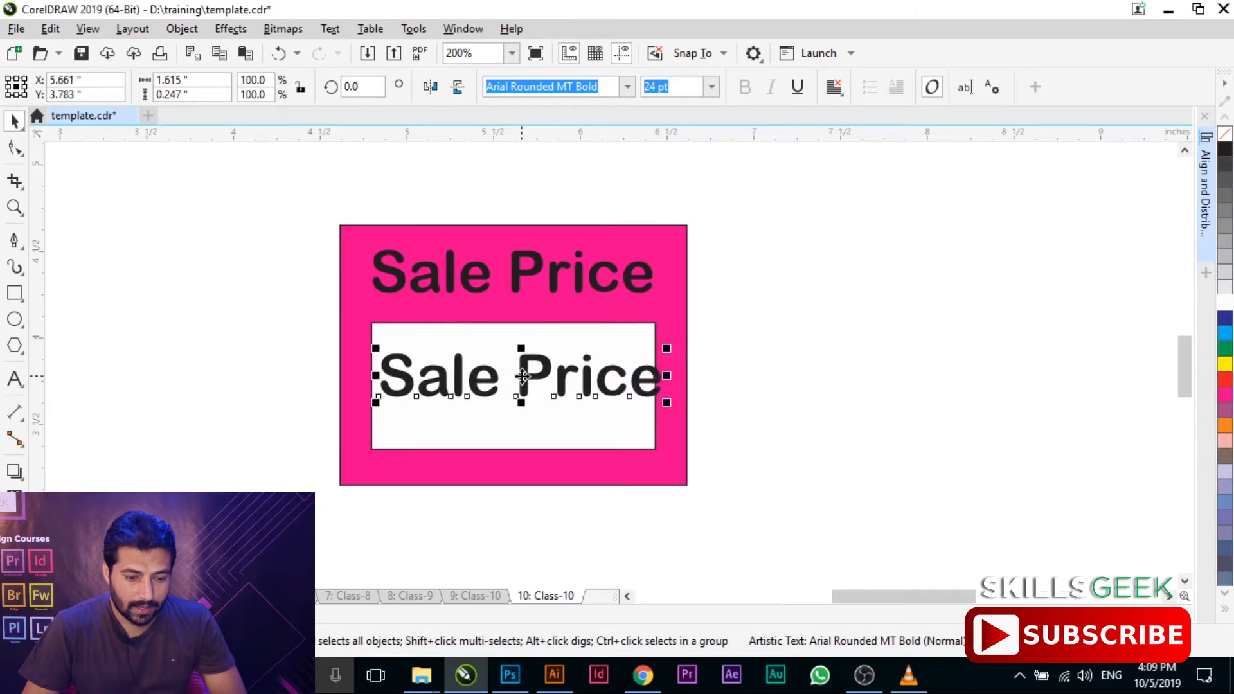
Replace the copied text on the white rectangle with "Rs. 2000"
{"action": "left_click", "coordinate": [16, 380]}
{"action": "left_click", "coordinate": [539, 378]}
{"action": "key", "text": "ctrl+a"}
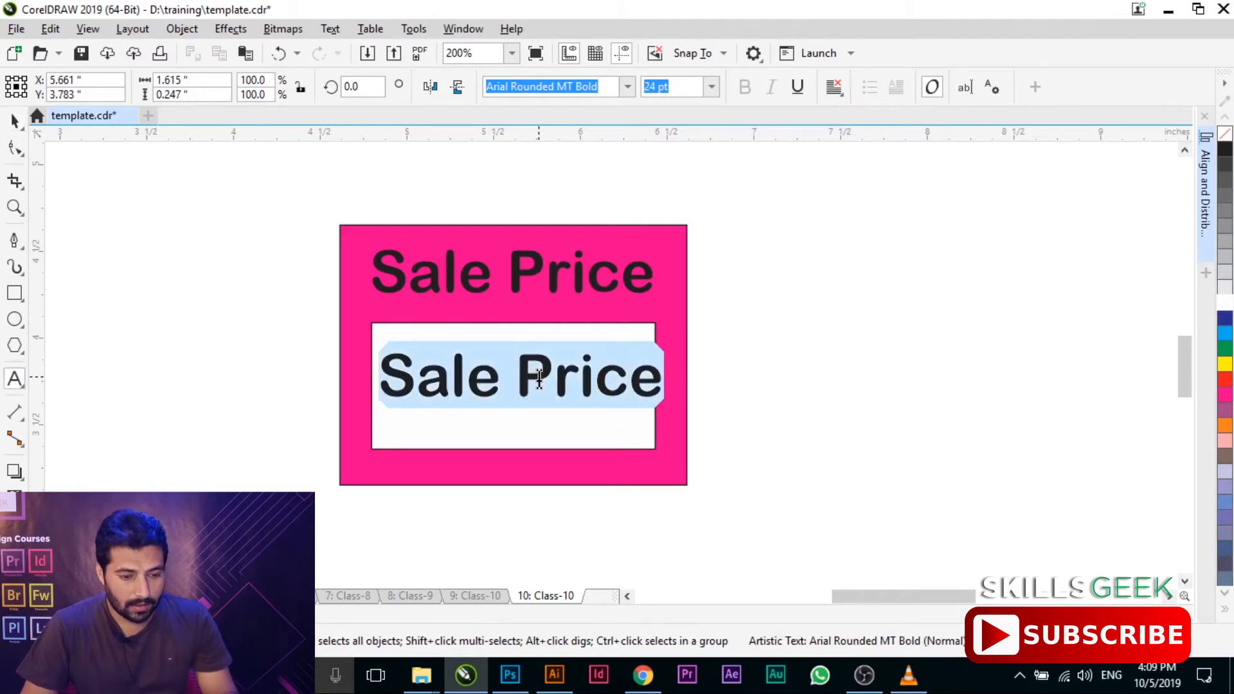
{"action": "type", "text": "Rs"}
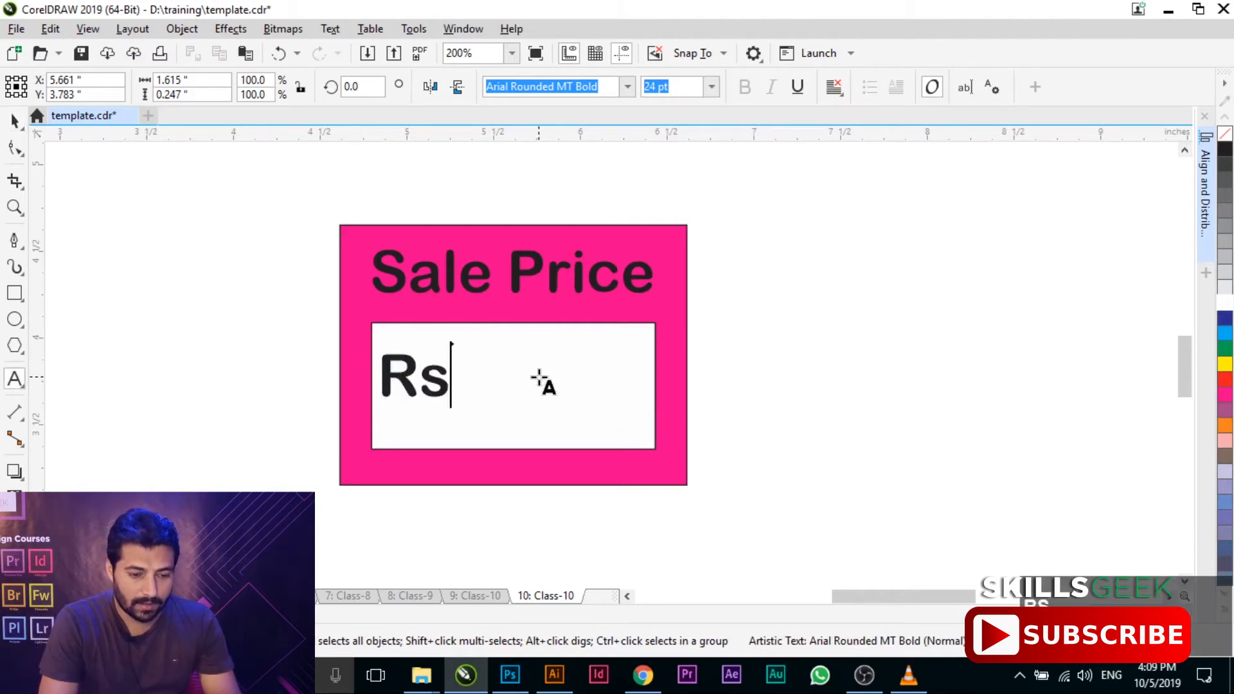
{"action": "type", "text": ". 2000"}
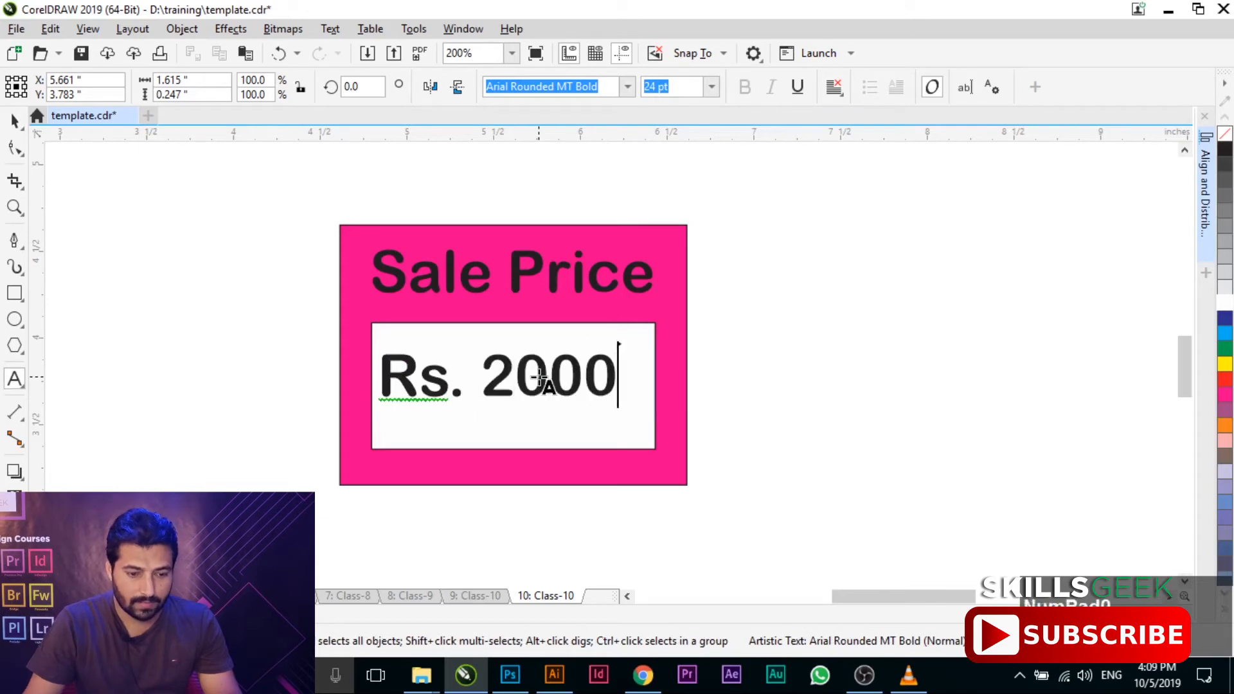
{"action": "key", "text": "ctrl+space"}
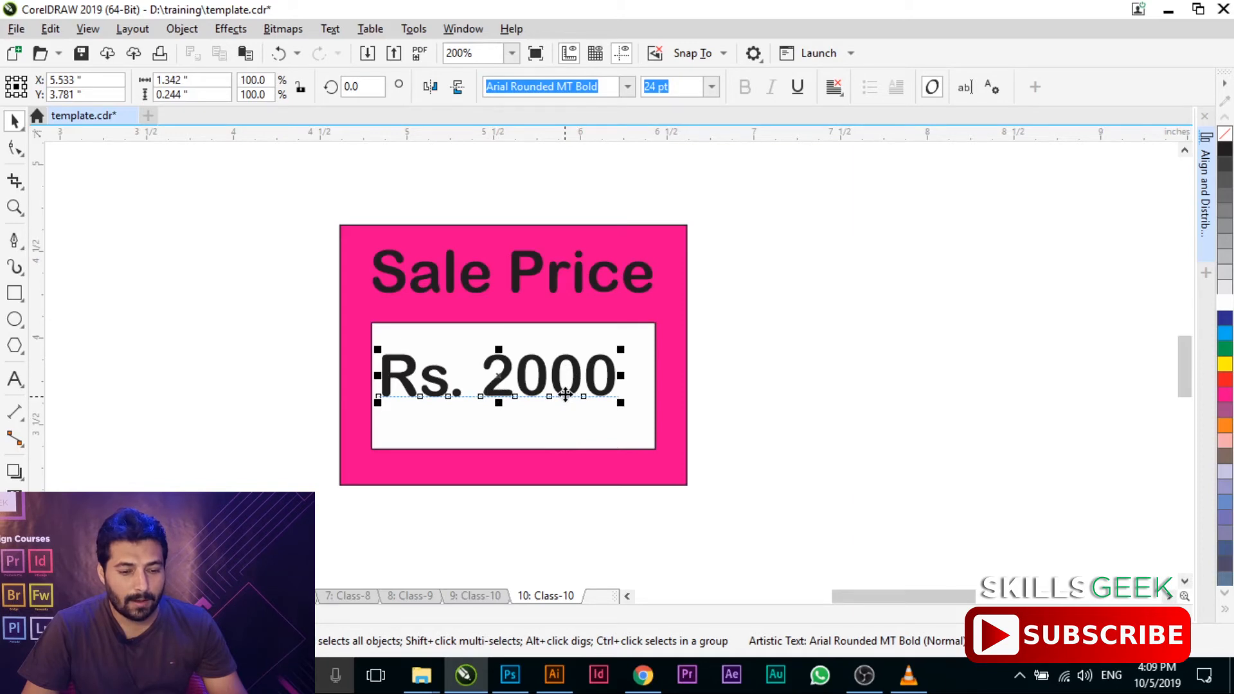
Center the "Rs. 2000" text horizontally and vertically on the white rectangle
{"action": "left_click", "coordinate": [569, 432], "text": "shift"}
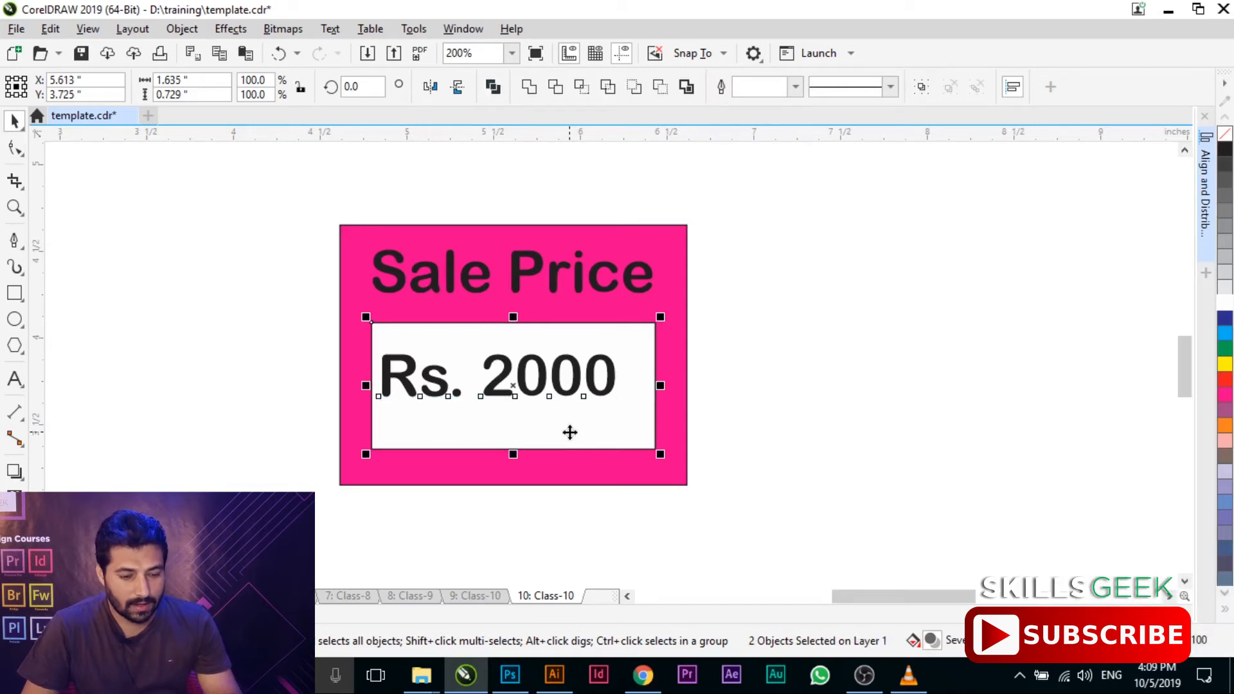
{"action": "key", "text": "c"}
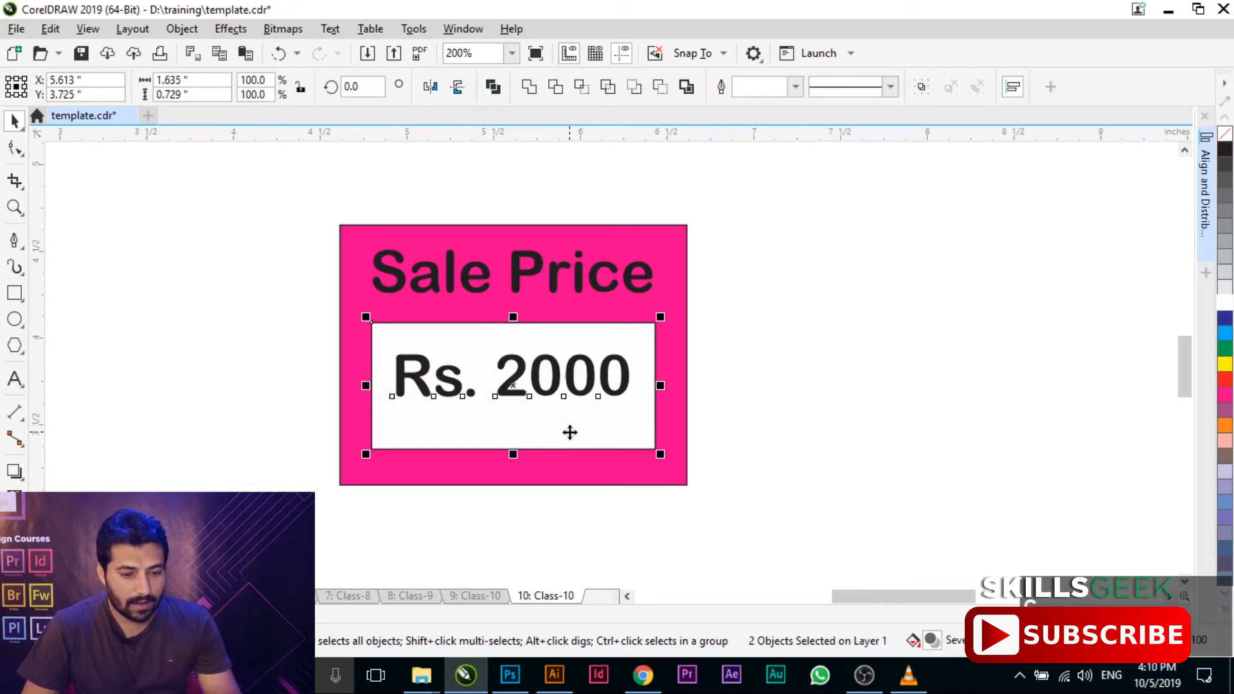
{"action": "key", "text": "e"}
{"action": "left_click", "coordinate": [268, 338]}
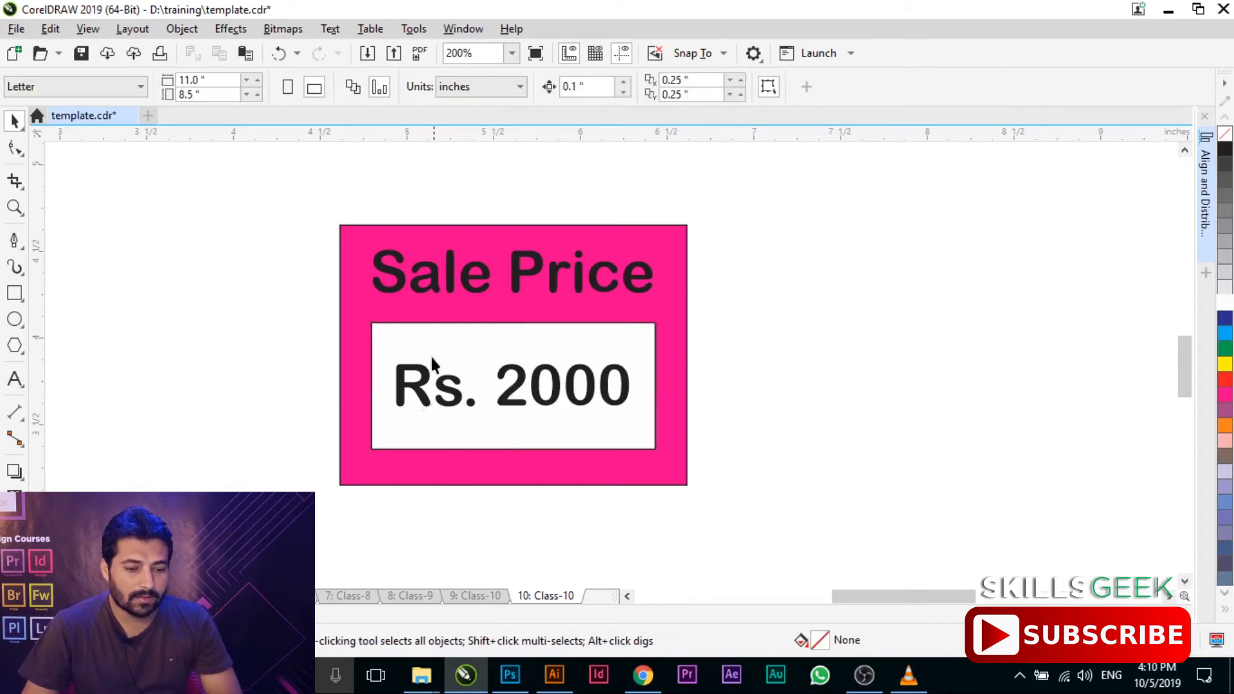
Remove the outlines from the magenta rectangle and the white rectangle
{"action": "left_click", "coordinate": [358, 242]}
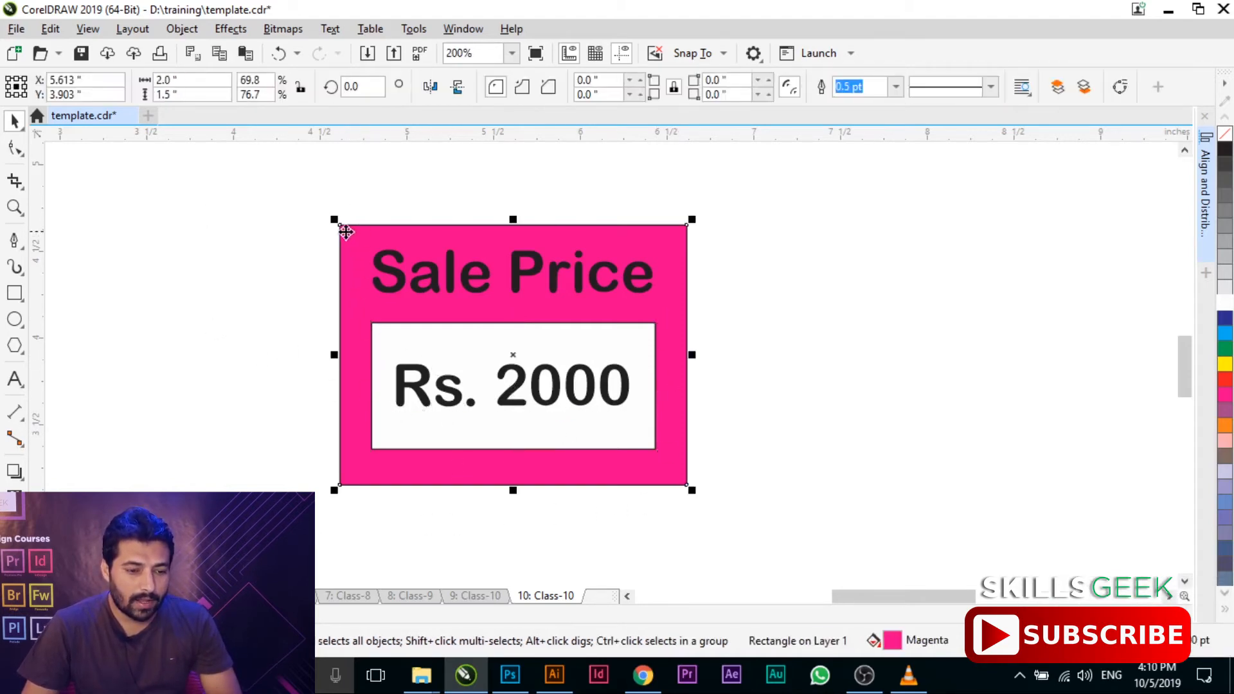
{"action": "right_click", "coordinate": [1227, 134]}
{"action": "left_click", "coordinate": [630, 339]}
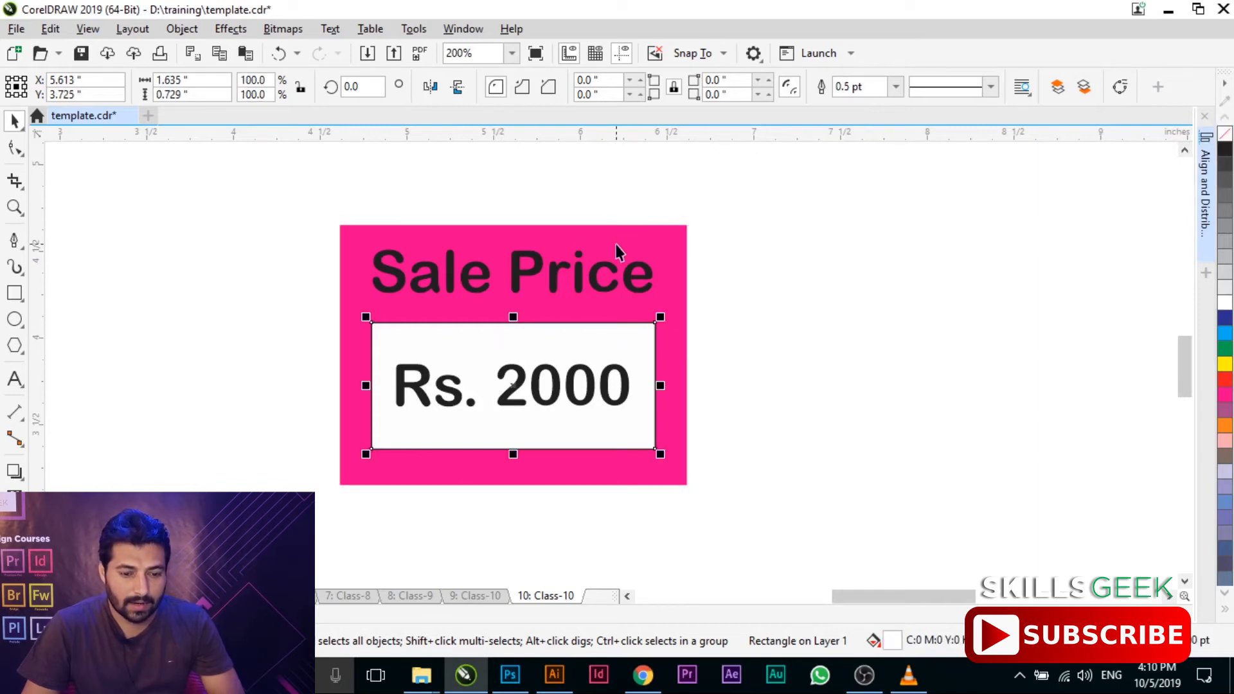
{"action": "key", "text": "ctrl+r"}
{"action": "left_click", "coordinate": [519, 524]}
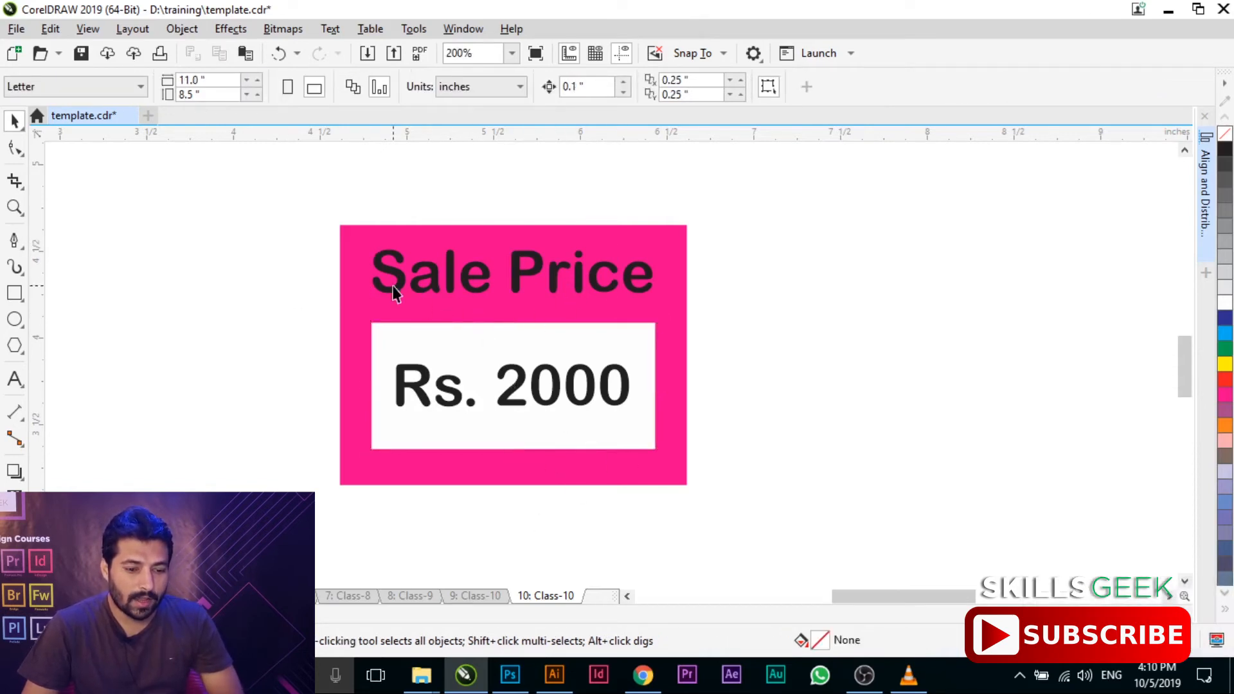
Group the two rectangles and both texts of the price tag into one object
{"action": "scroll", "coordinate": [393, 293], "scroll_direction": "down", "scroll_amount": 2}
{"action": "scroll", "coordinate": [379, 333], "scroll_direction": "down", "scroll_amount": 1}
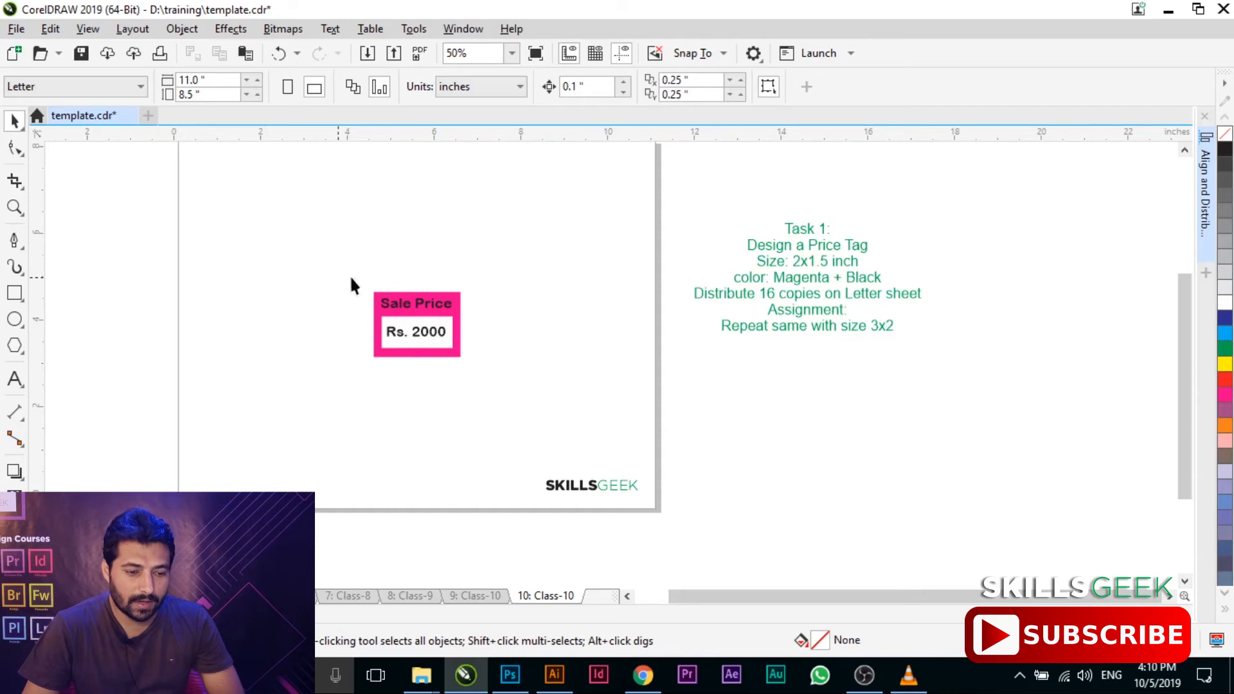
{"action": "left_click_drag", "start_coordinate": [333, 256], "coordinate": [498, 389]}
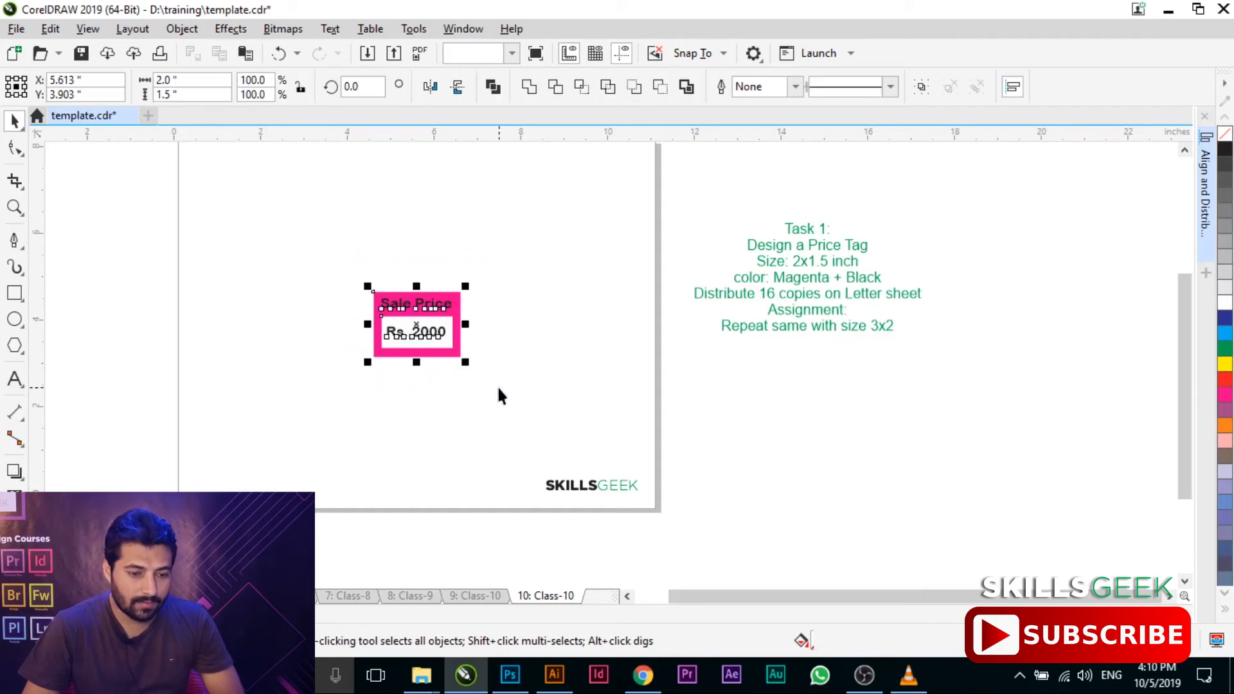
{"action": "left_click", "coordinate": [493, 353]}
{"action": "left_click_drag", "start_coordinate": [314, 250], "coordinate": [367, 285]}
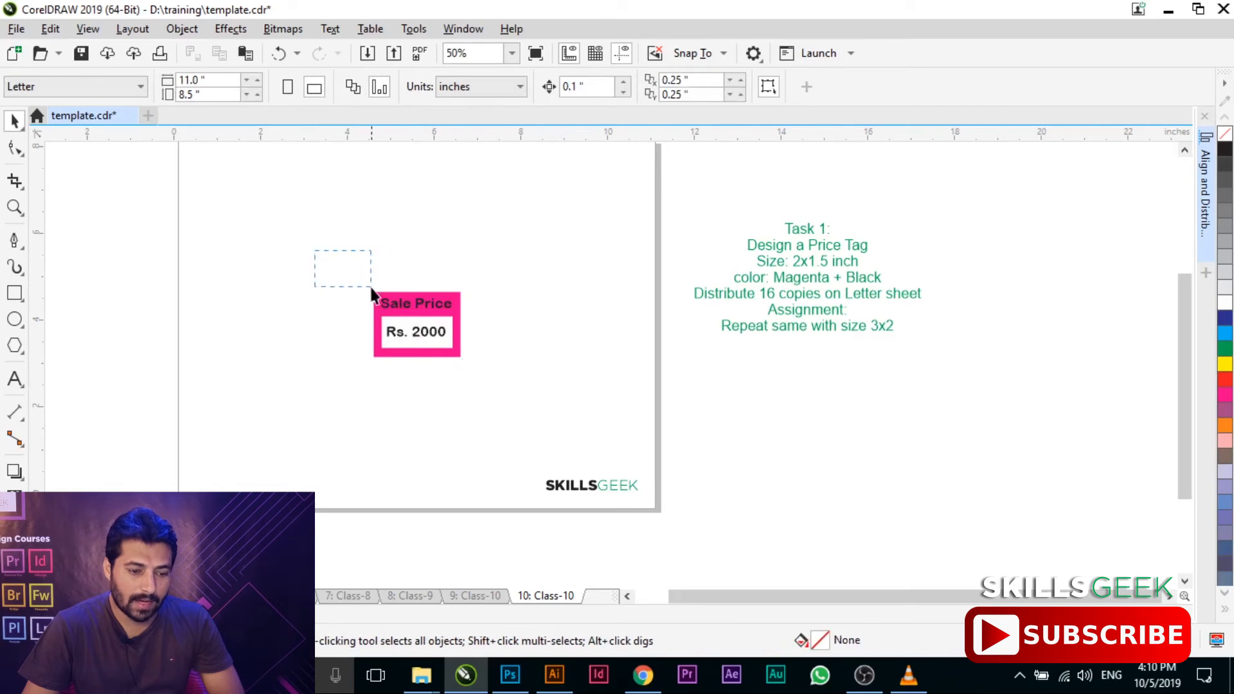
{"action": "left_click_drag", "start_coordinate": [425, 329], "coordinate": [460, 357]}
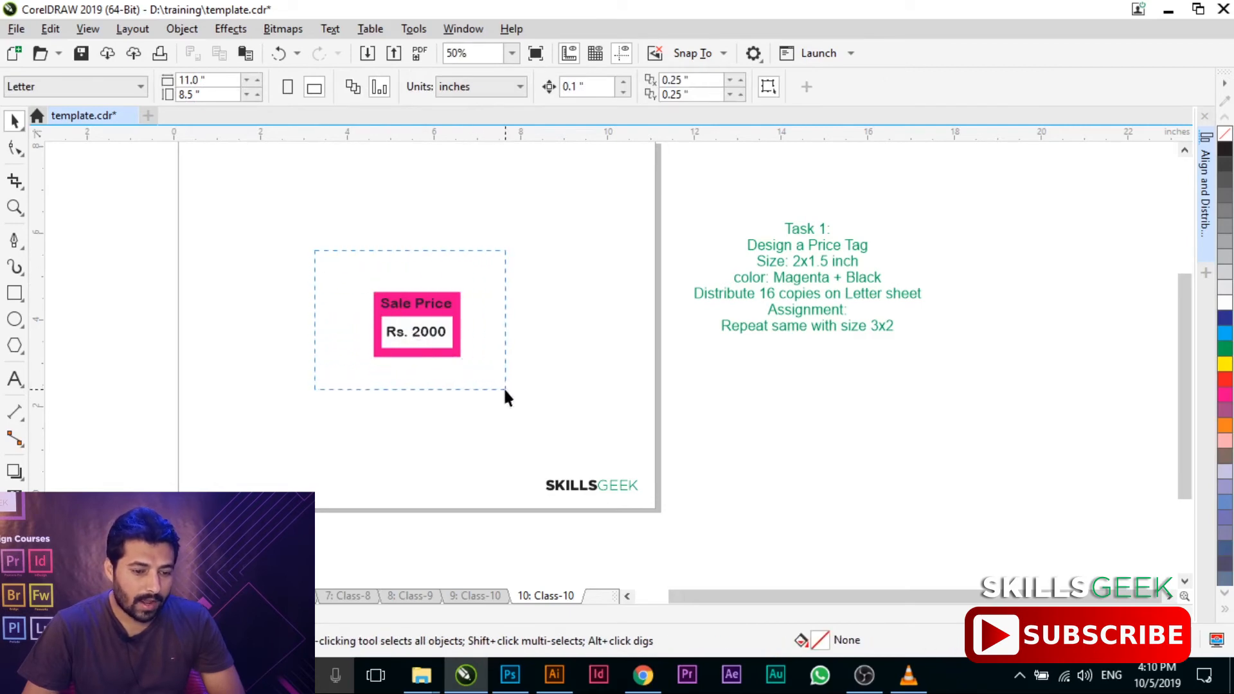
{"action": "left_click_drag", "start_coordinate": [505, 389], "coordinate": [505, 391]}
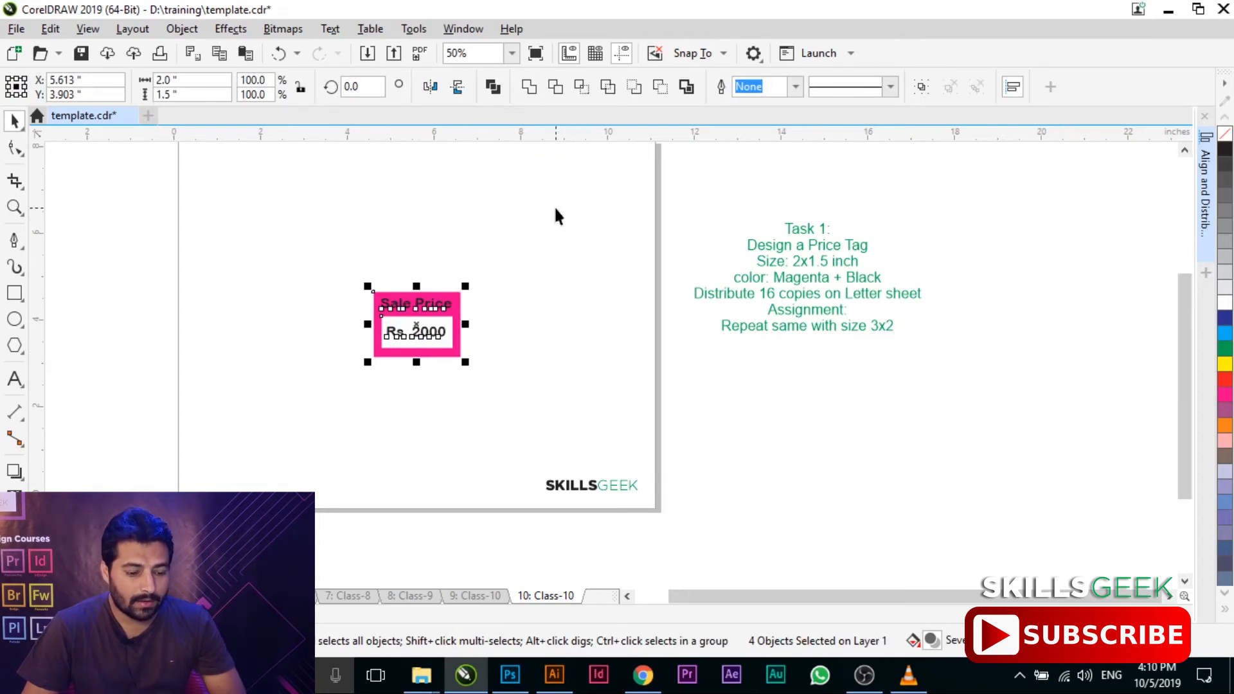
{"action": "left_click", "coordinate": [921, 88]}
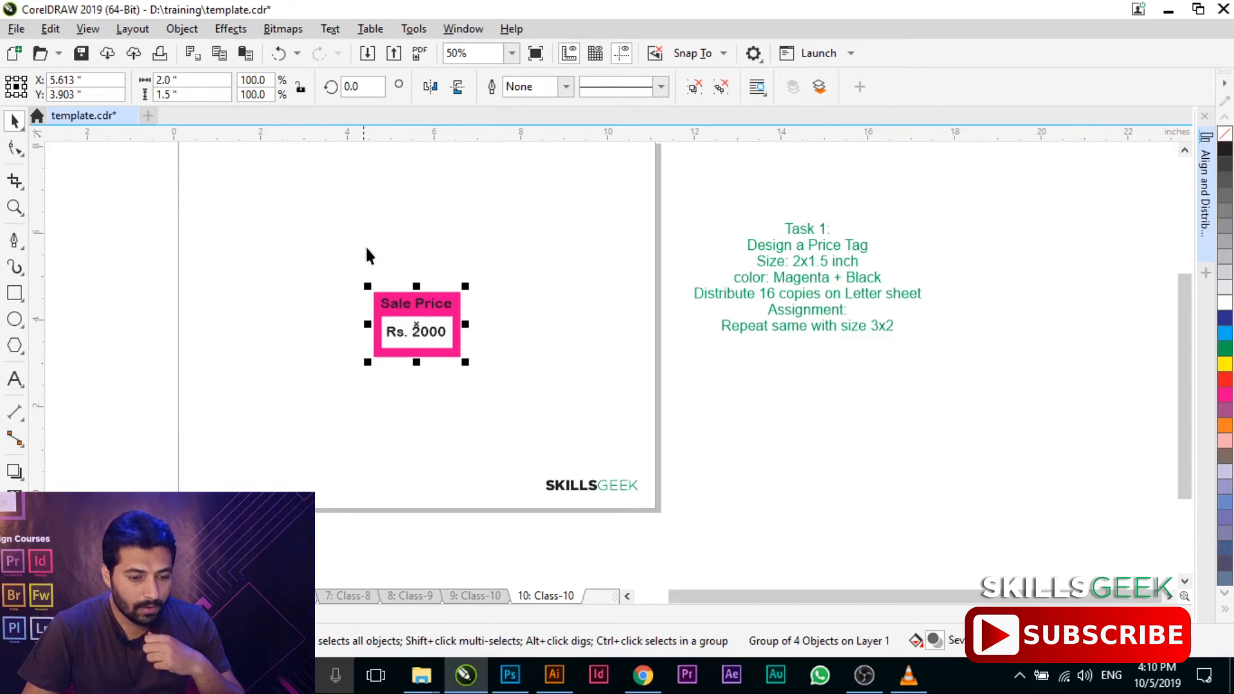
Move the grouped price tag near the page's upper-left corner, centered at about X 1.9, Y 6.5 inches
{"action": "left_click", "coordinate": [306, 391]}
{"action": "left_click_drag", "start_coordinate": [427, 338], "coordinate": [537, 299]}
{"action": "left_click_drag", "start_coordinate": [535, 299], "coordinate": [331, 256]}
{"action": "left_click", "coordinate": [411, 377]}
{"action": "scroll", "coordinate": [462, 374], "scroll_direction": "down", "scroll_amount": 1}
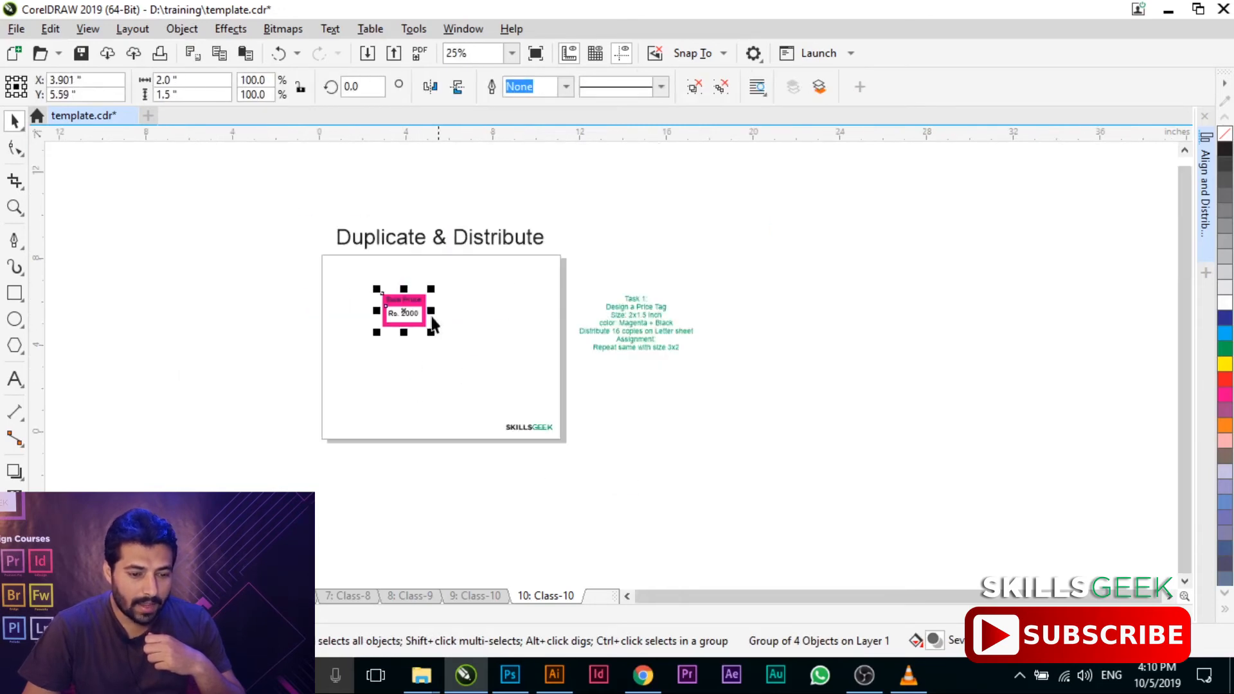
{"action": "scroll", "coordinate": [429, 331], "scroll_direction": "up", "scroll_amount": 1}
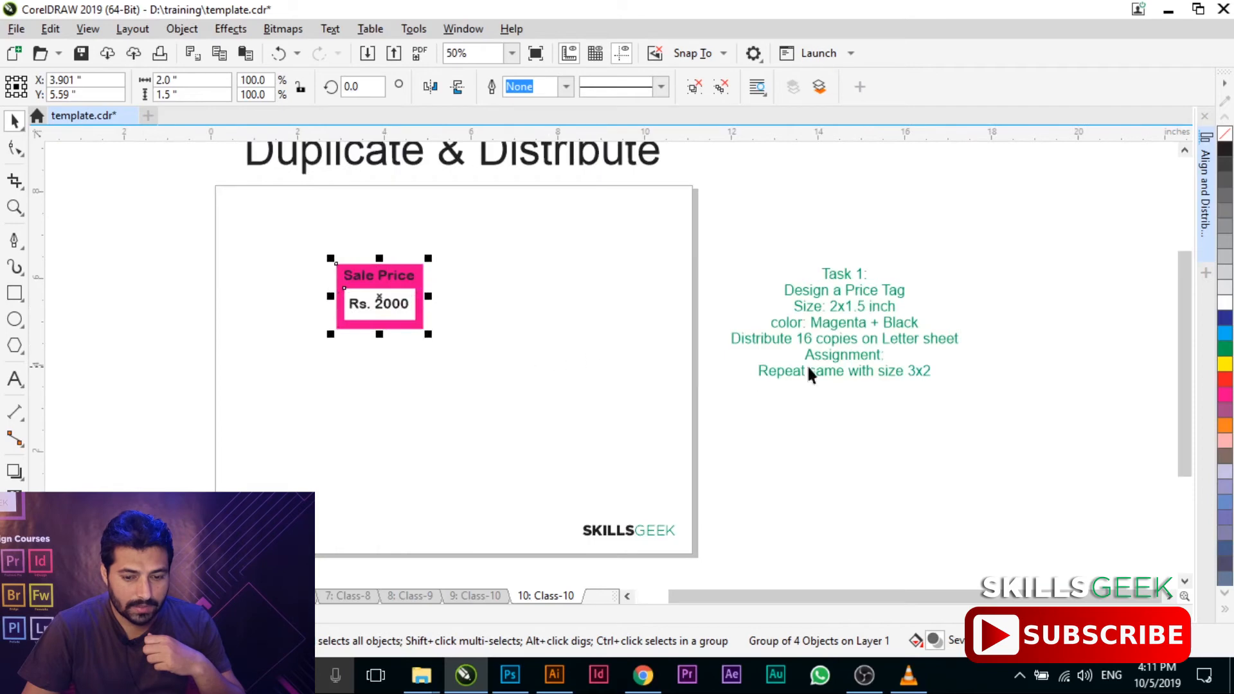
{"action": "left_click", "coordinate": [210, 279]}
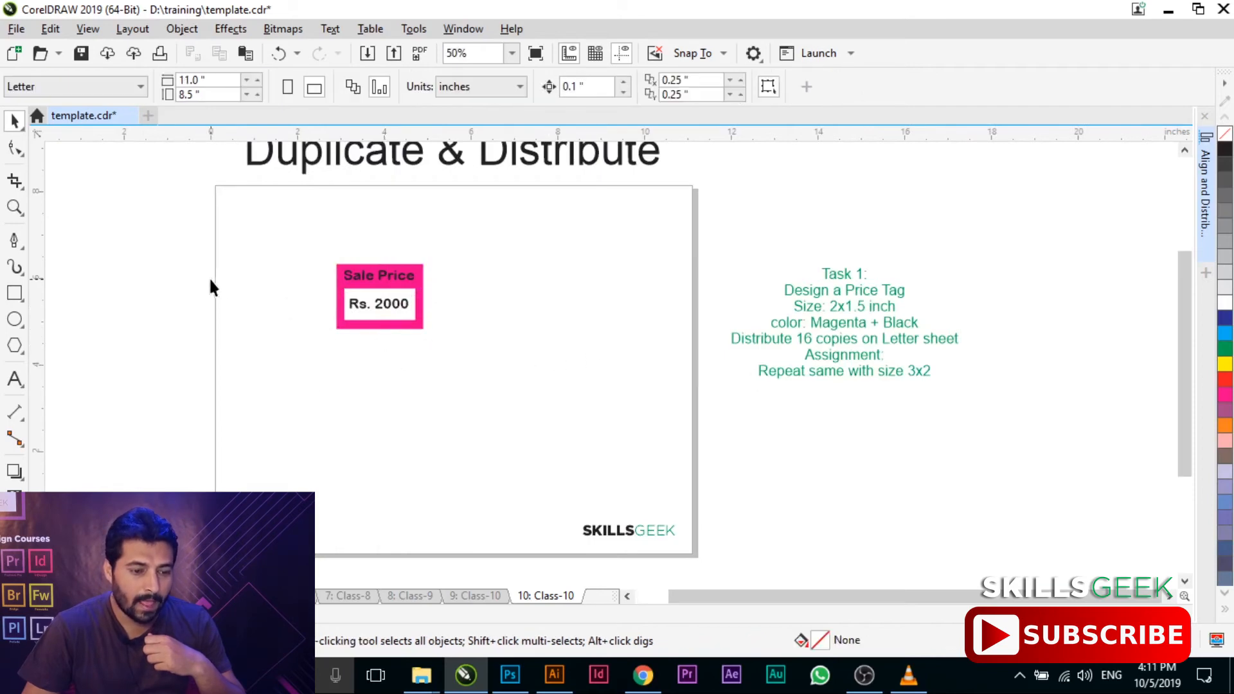
{"action": "left_click_drag", "start_coordinate": [376, 297], "coordinate": [295, 265]}
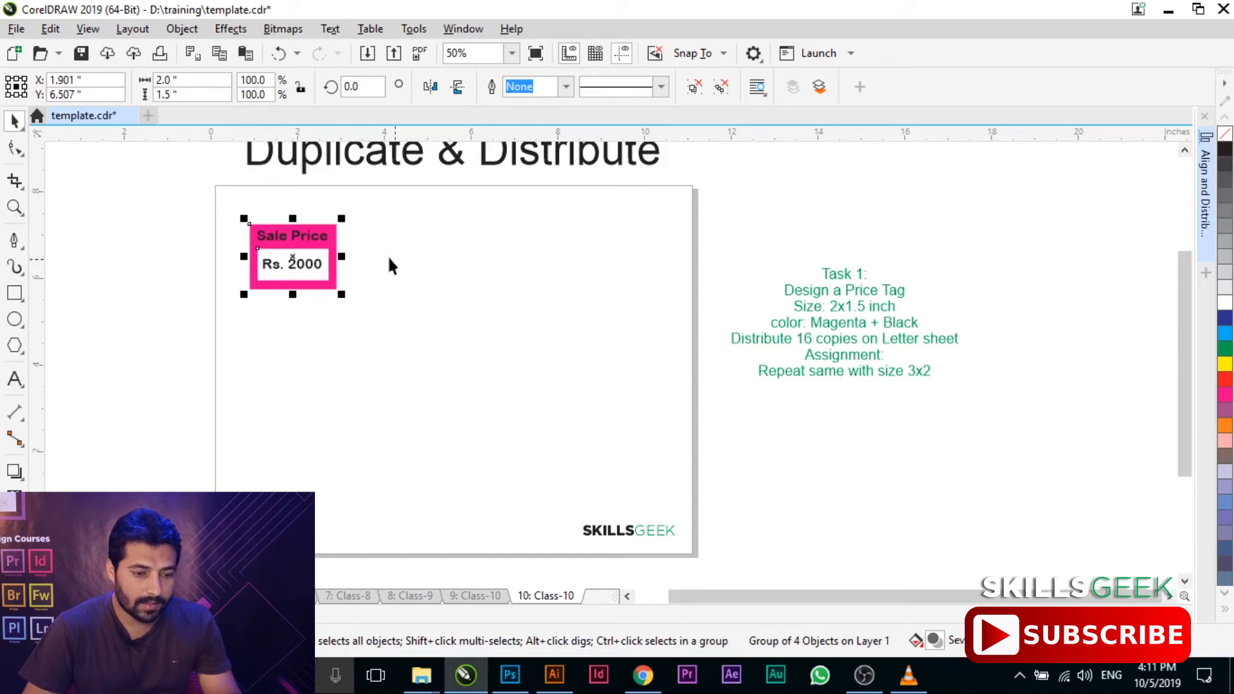
{"action": "left_click", "coordinate": [405, 253]}
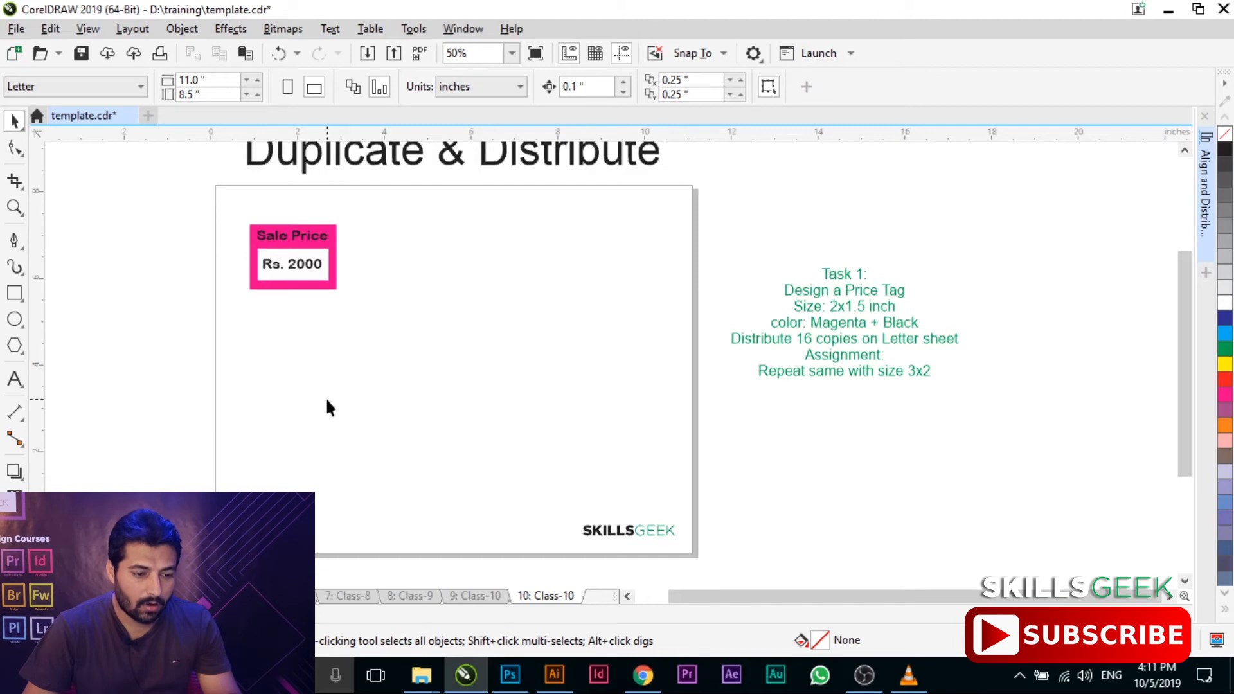
Make three copies of the price tag beside the original to form a row of four across the page
{"action": "left_click", "coordinate": [302, 265]}
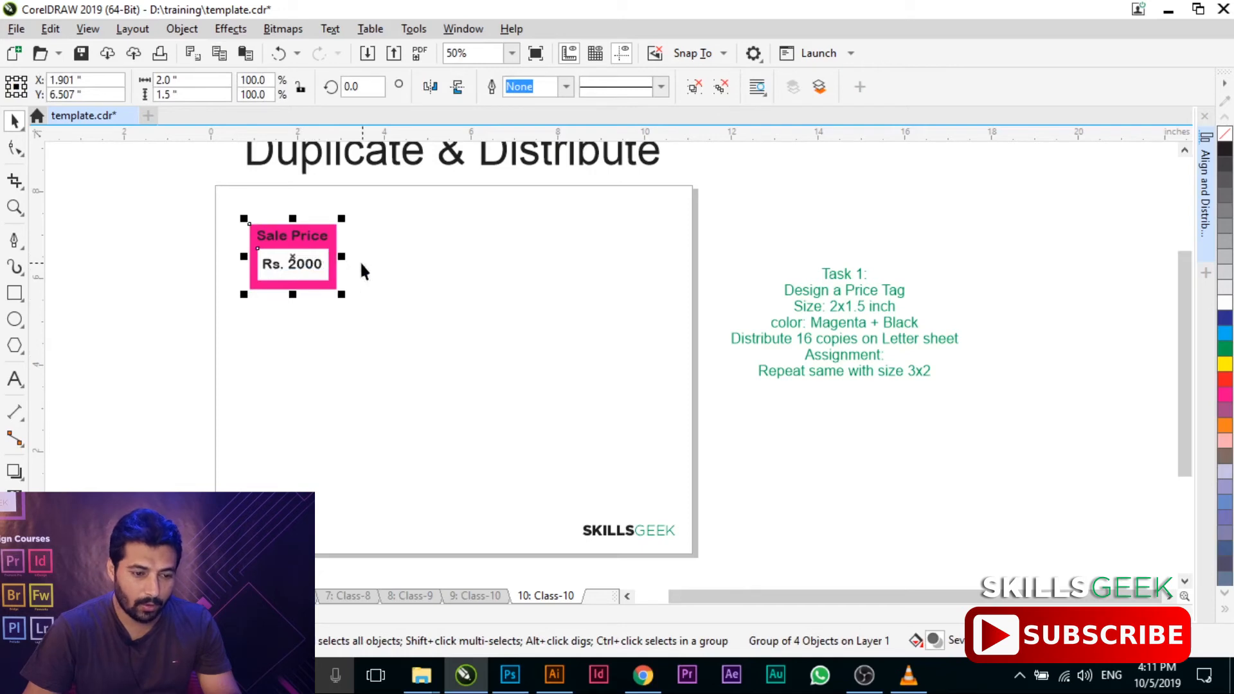
{"action": "left_click_drag", "start_coordinate": [293, 264], "coordinate": [609, 270]}
{"action": "left_click", "coordinate": [434, 326]}
{"action": "left_click", "coordinate": [548, 355]}
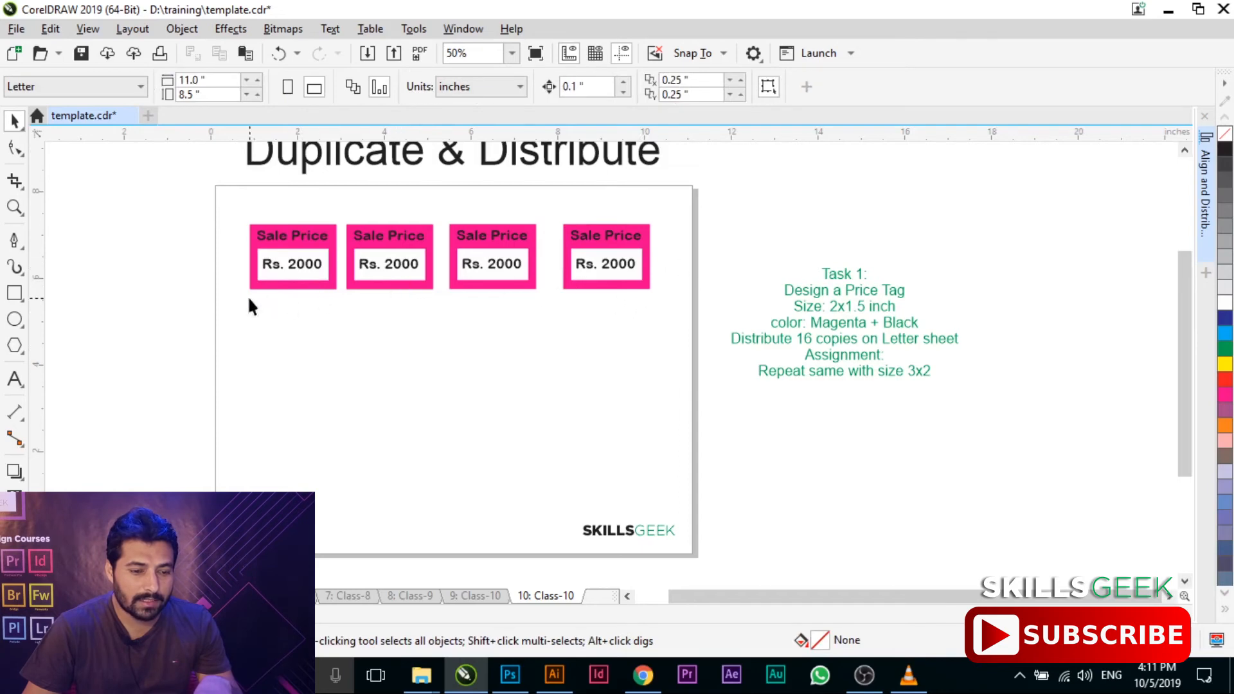
Copy the whole row of four price tags directly below the first row
{"action": "mouse_move", "coordinate": [290, 272]}
{"action": "left_mouse_down"}
{"action": "mouse_move", "coordinate": [291, 313]}
{"action": "mouse_move", "coordinate": [291, 271]}
{"action": "left_mouse_up"}
{"action": "left_click_drag", "start_coordinate": [174, 207], "coordinate": [722, 306]}
{"action": "left_click_drag", "start_coordinate": [505, 263], "coordinate": [504, 345]}
{"action": "right_click", "coordinate": [504, 345]}
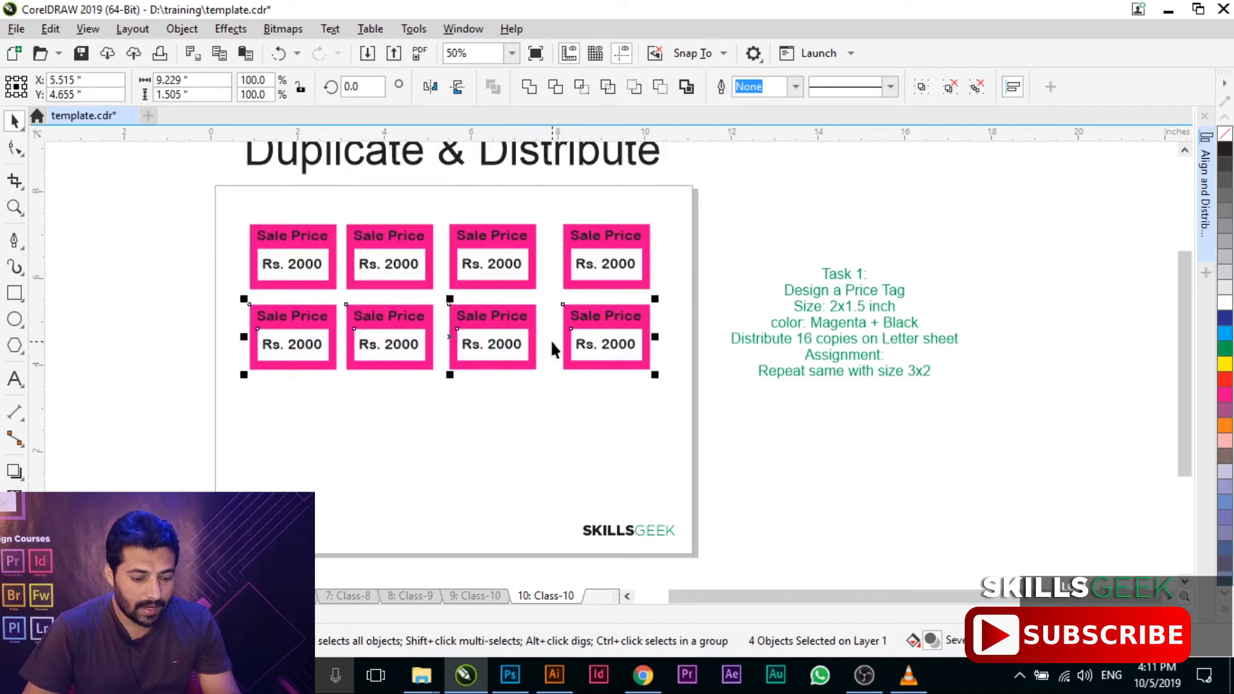